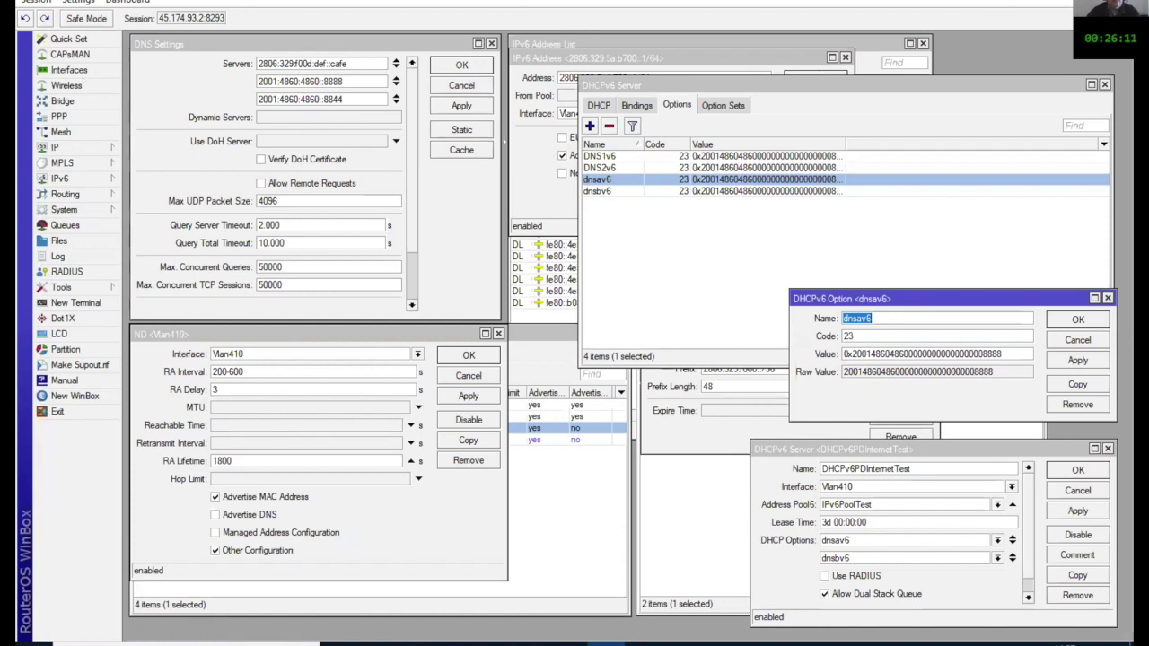
Inspect the general settings of the Vlan410 interface in the VLAN list, then close its details and the interface list.
click(69, 69)
click(579, 199)
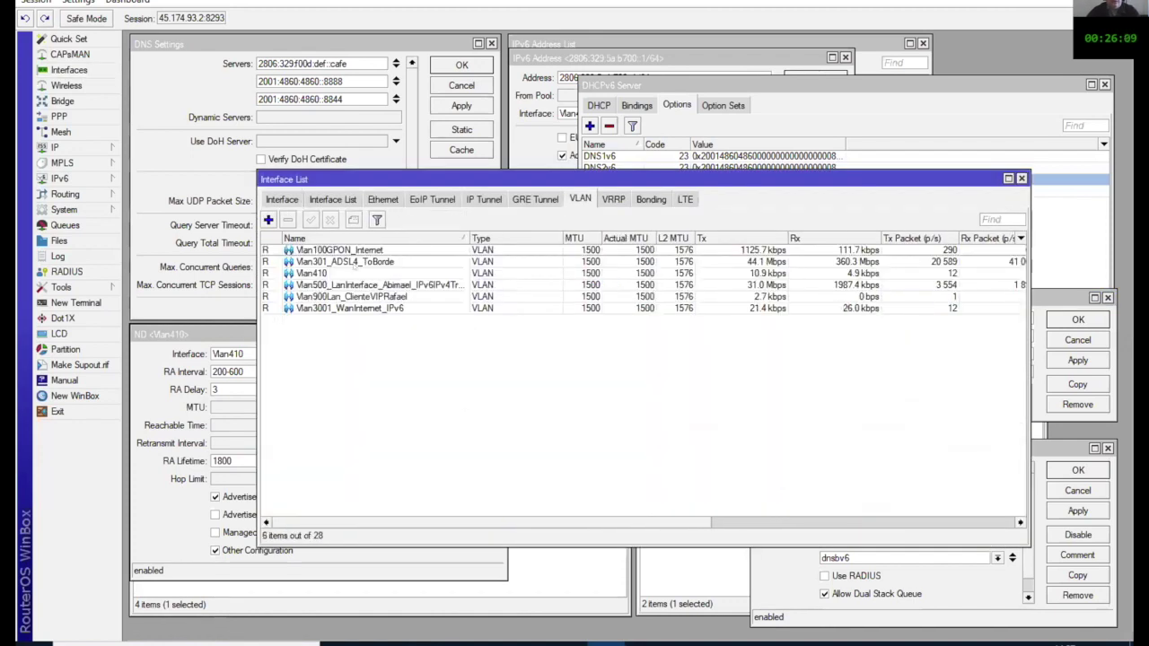
click(352, 274)
double_click(351, 273)
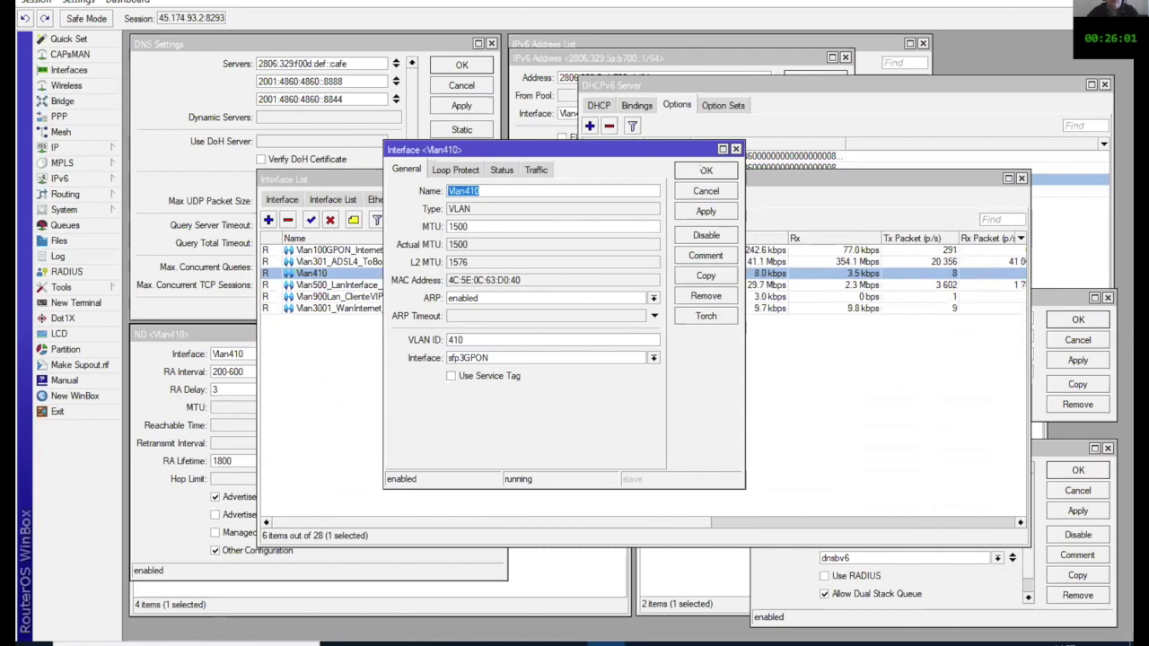
key(Return)
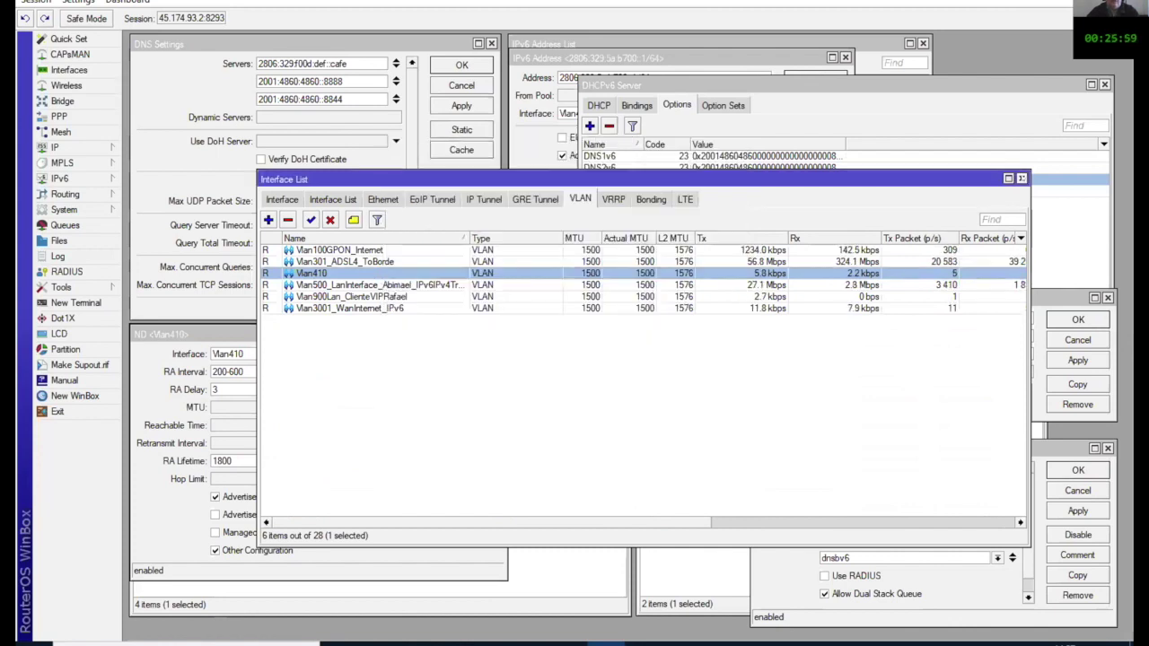
key(Escape)
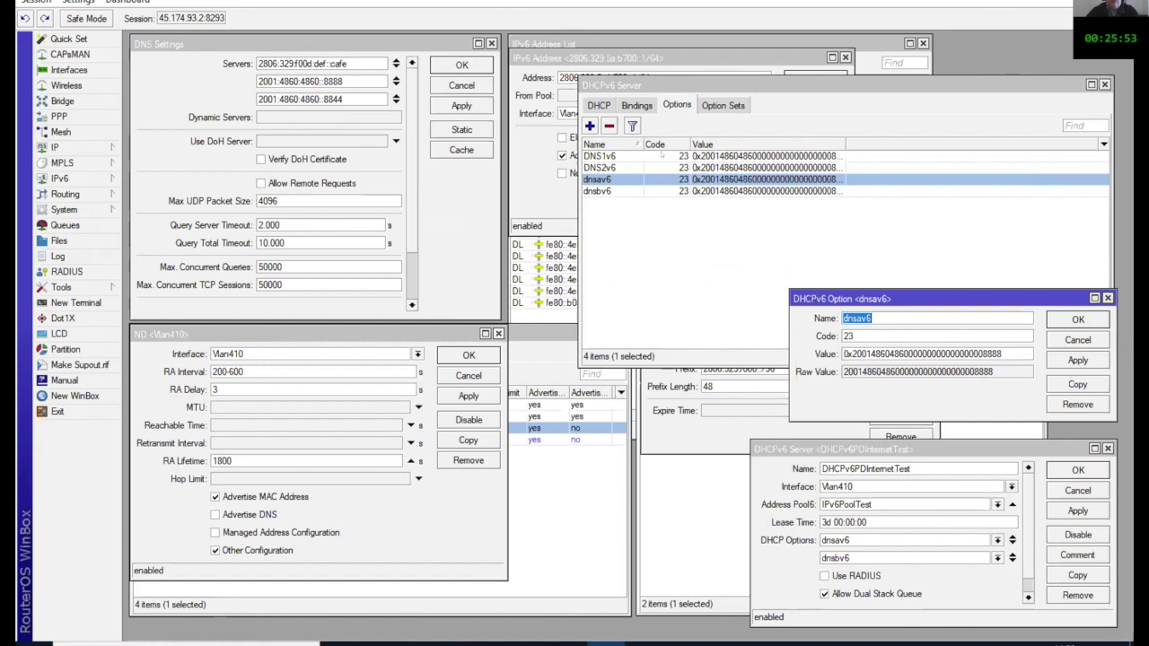
Review the IPv6 address entry assigned to Vlan410 and close both the entry and the IPv6 address list.
click(764, 54)
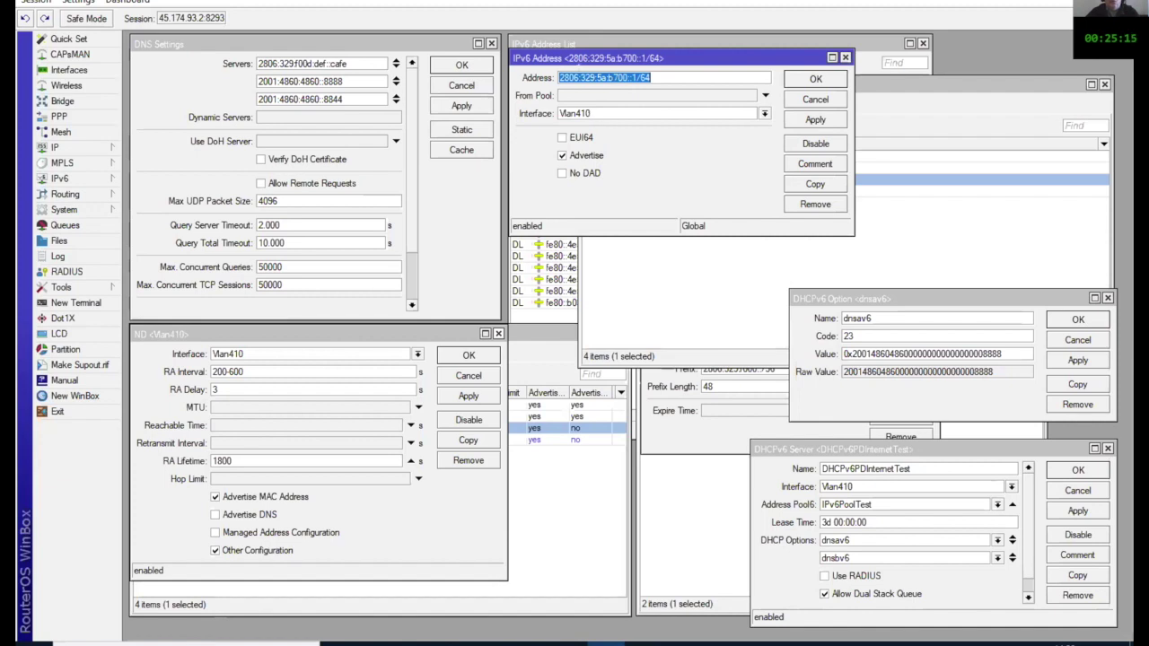
click(650, 77)
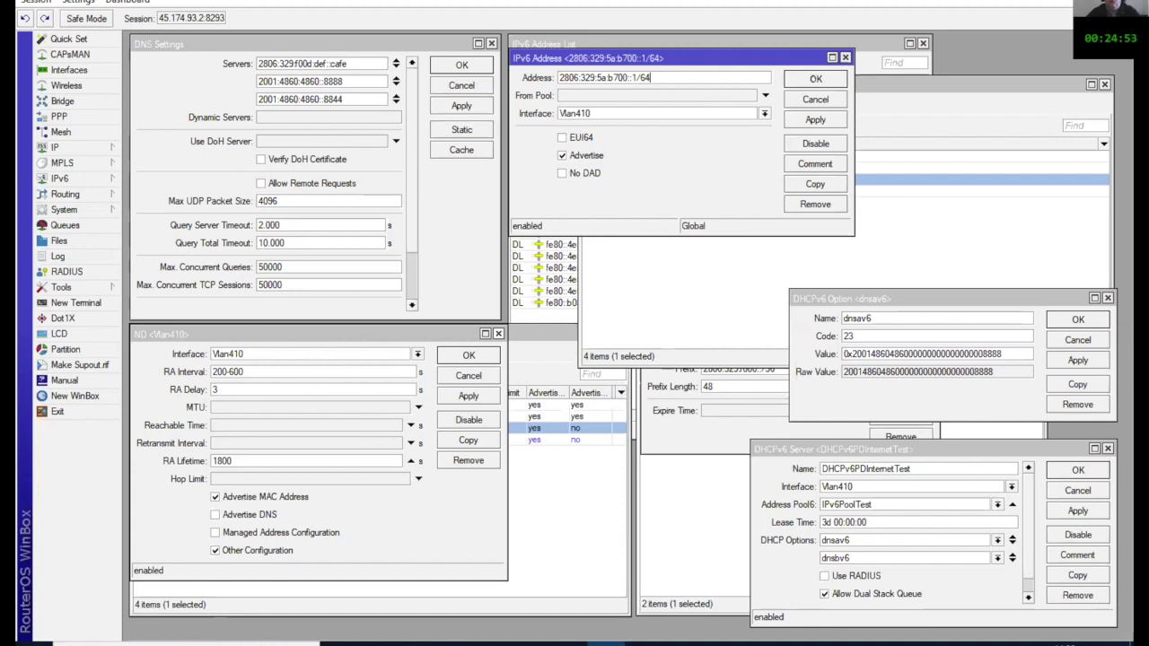
click(815, 79)
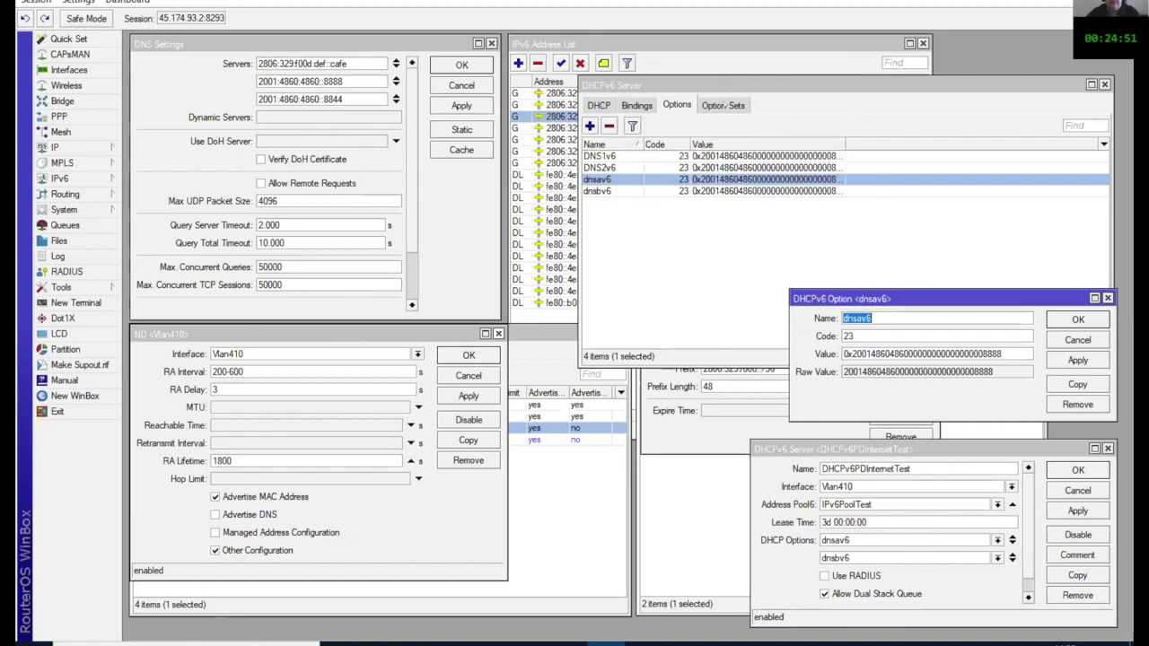
click(922, 43)
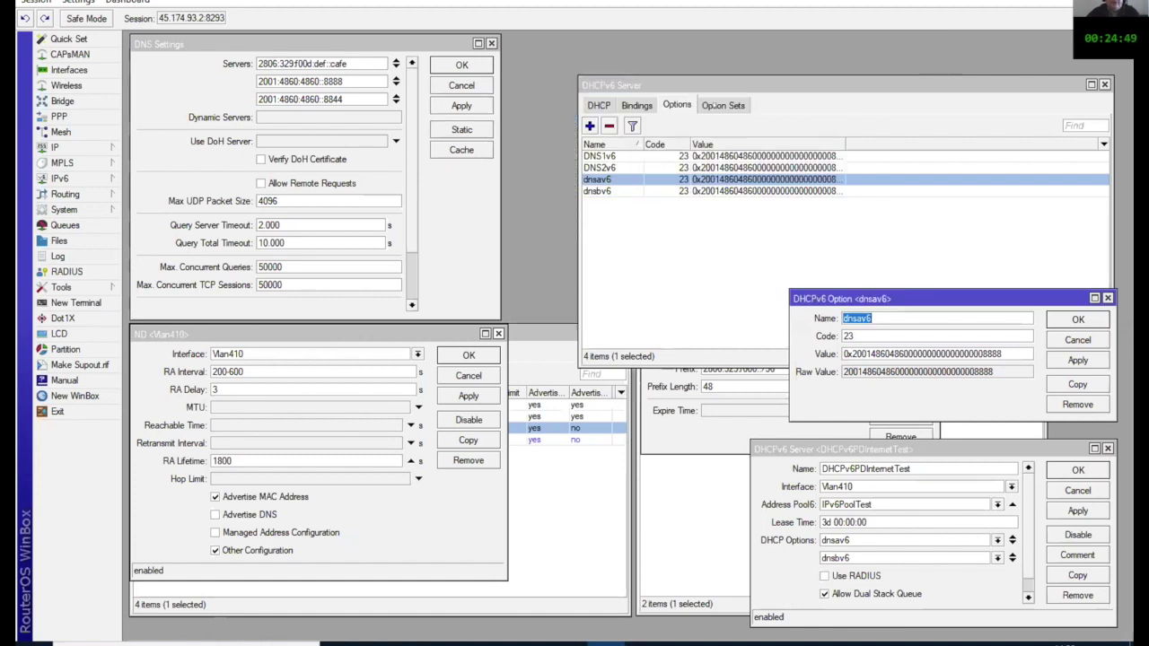
Review the Neighbor Discovery settings for Vlan410 and the advertised prefixes, then close Neighbor Discovery.
click(248, 334)
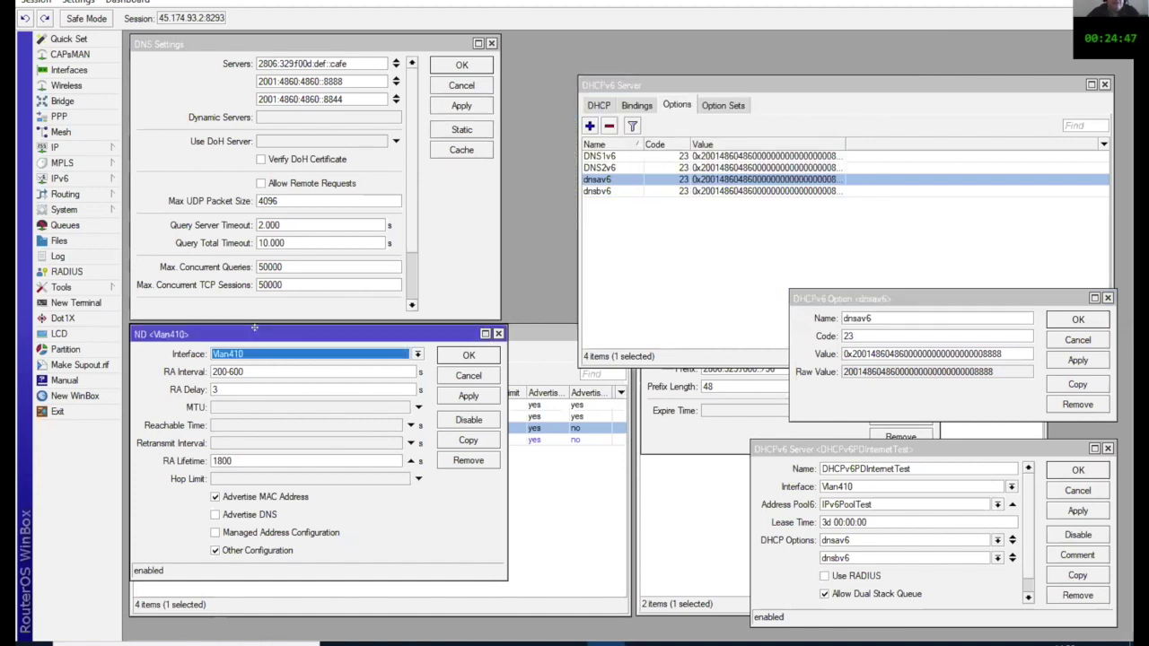
drag(248, 334, 480, 238)
drag(479, 187, 491, 154)
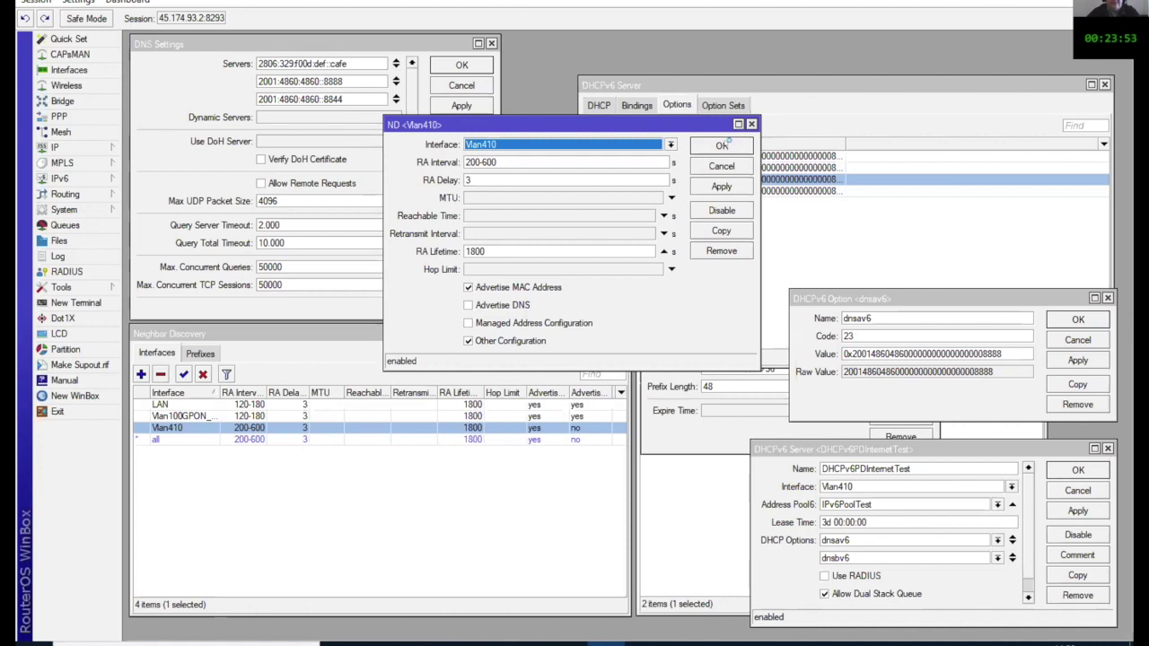
click(722, 145)
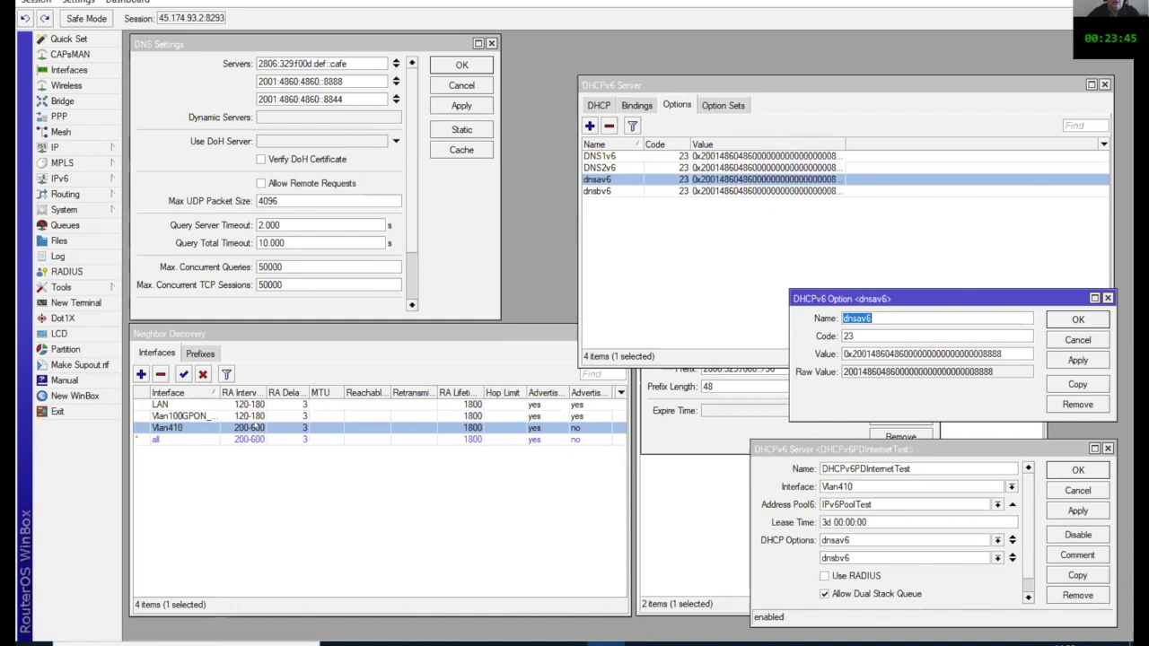
click(199, 354)
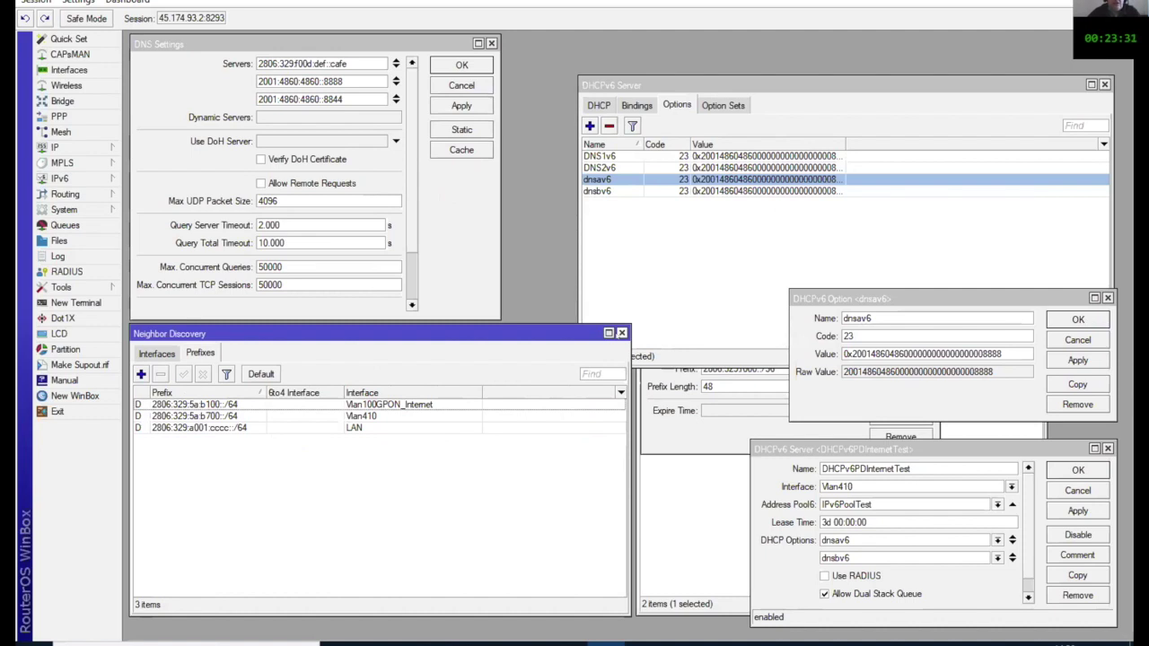
click(621, 333)
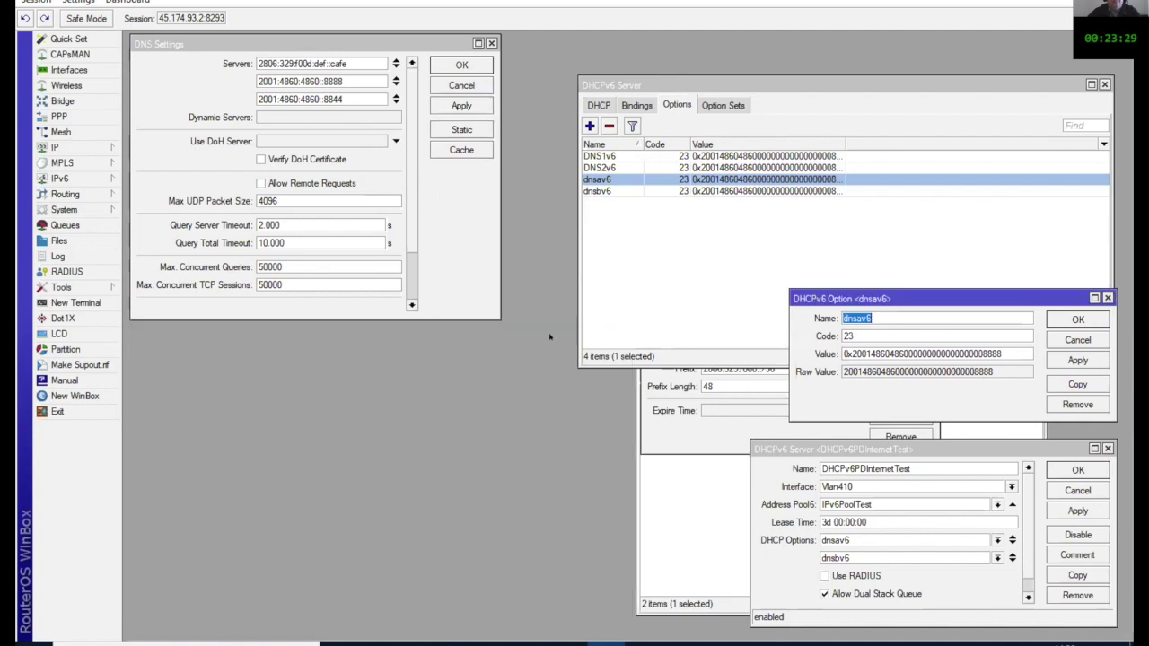
Show where the router's DNS settings are found, review the configured IPv6 servers, and close the settings.
click(68, 148)
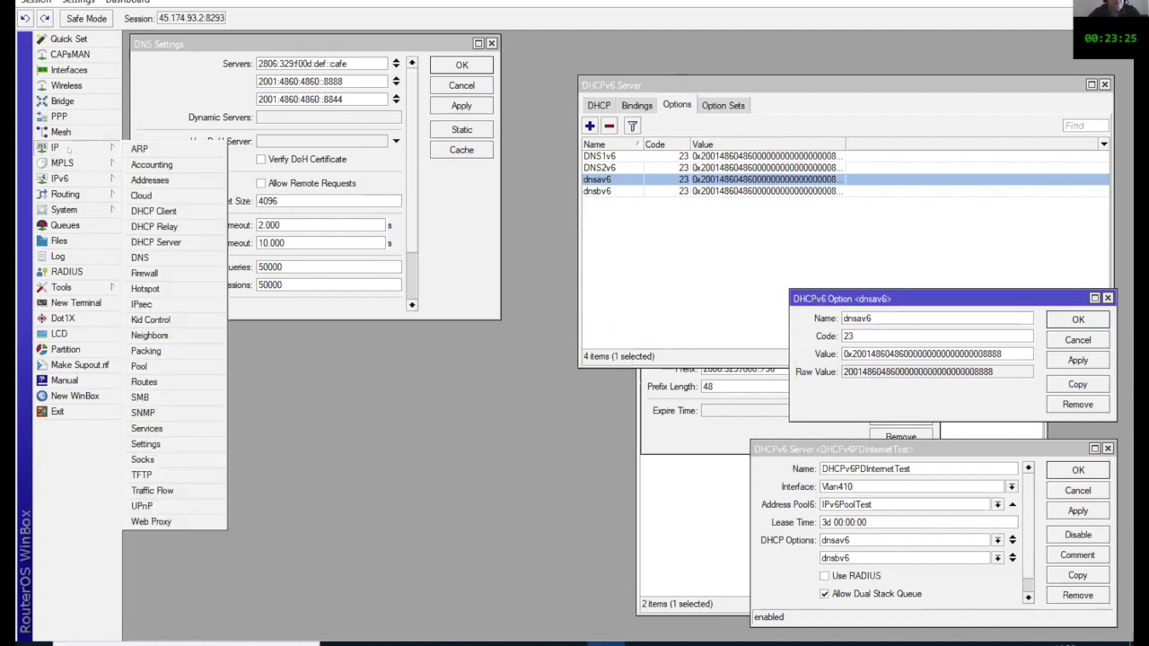
click(168, 259)
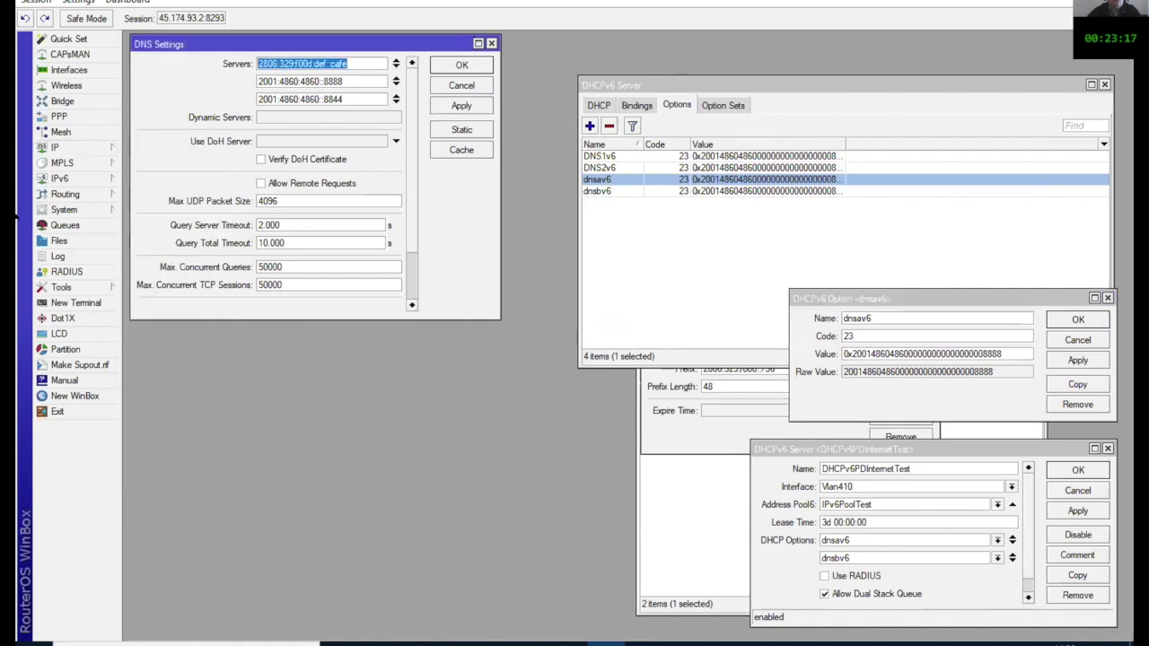
click(81, 144)
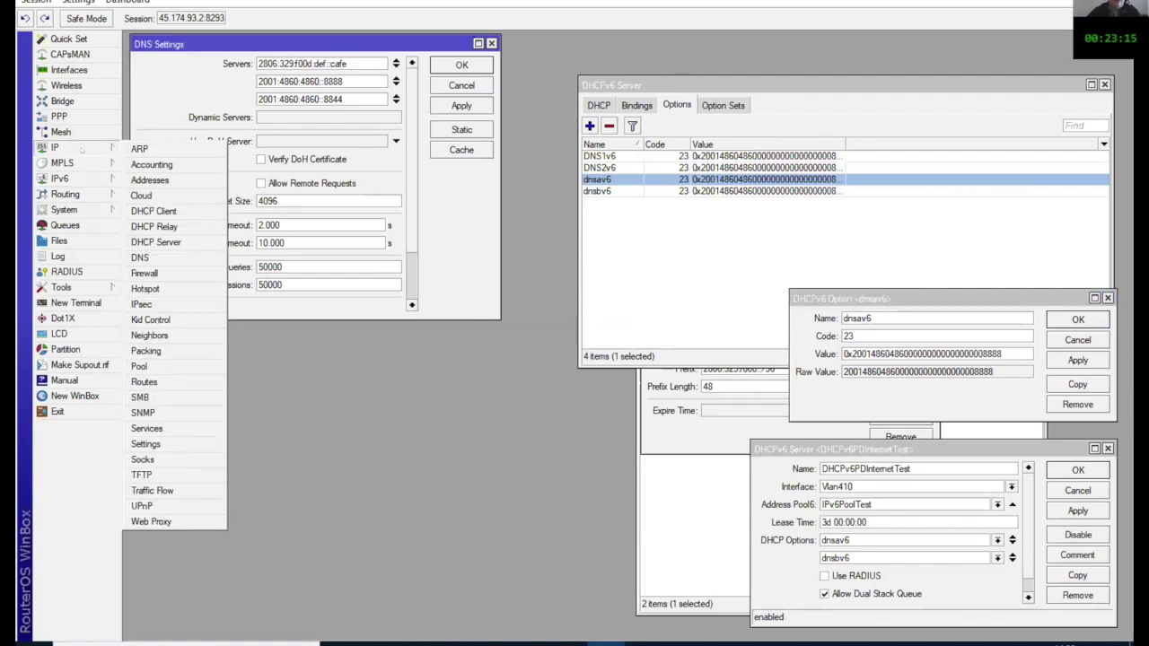
click(380, 79)
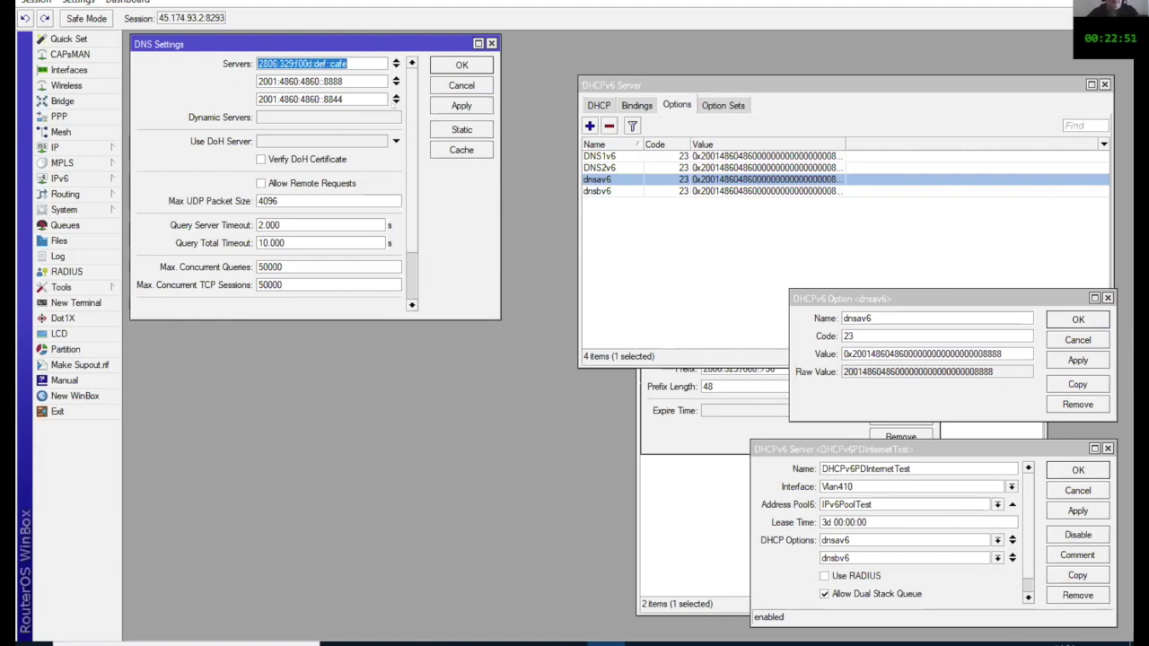
click(70, 147)
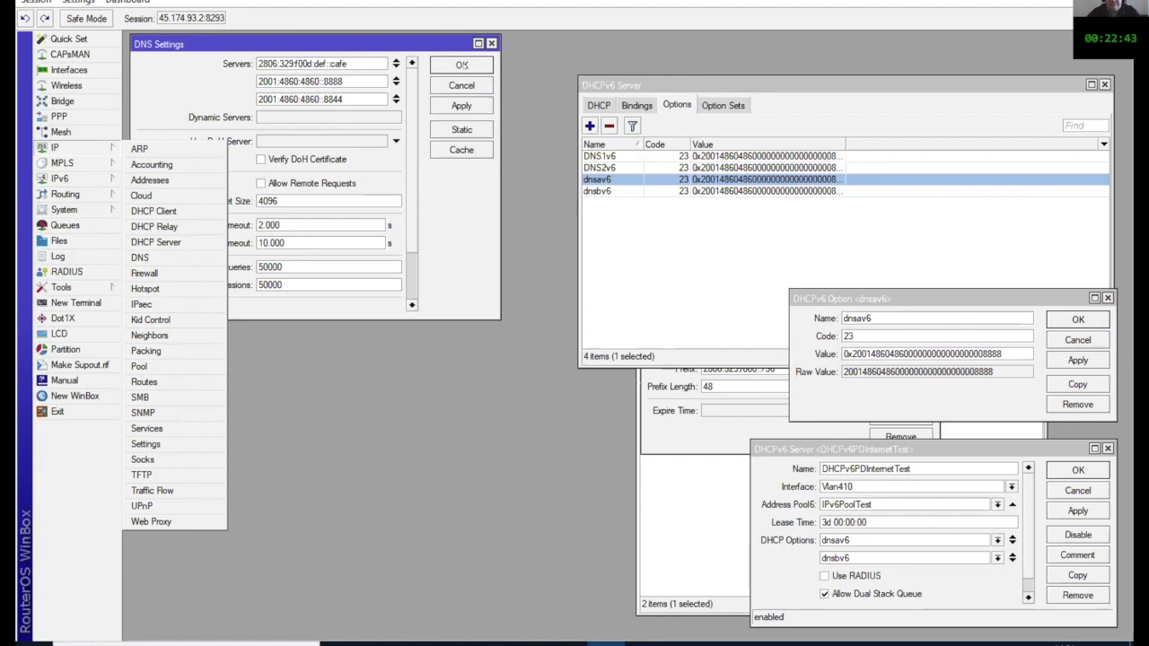
click(458, 66)
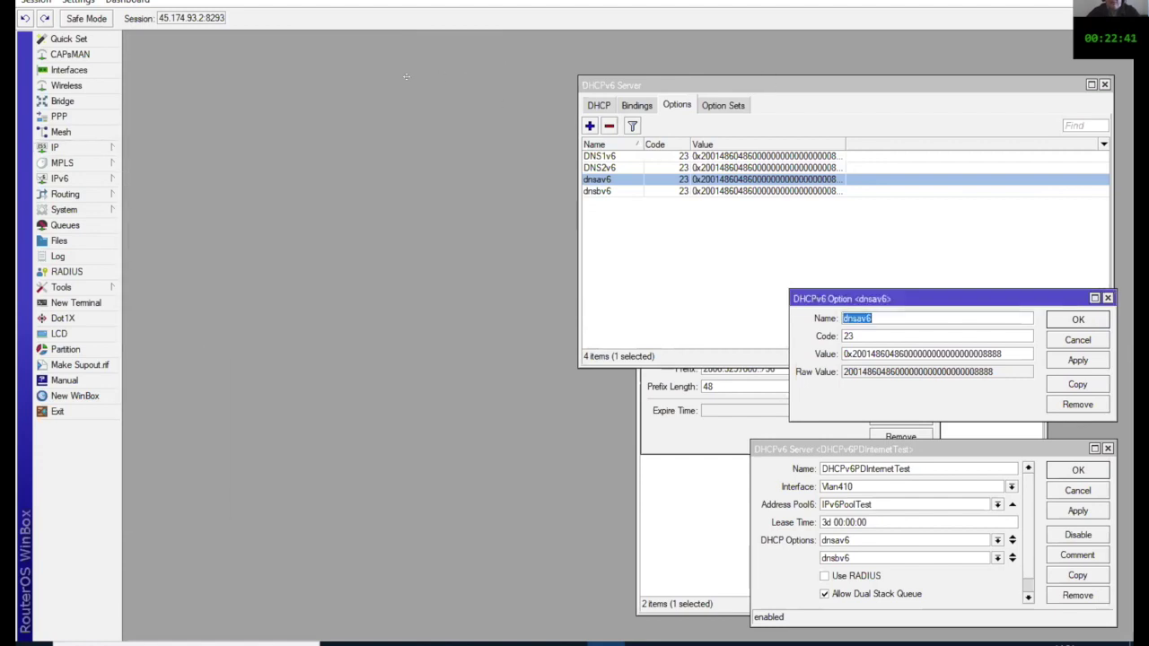
Inspect the prefix and prefix length of the IPv6 pool IPv6PoolTest, then close the pool windows.
drag(770, 82, 341, 56)
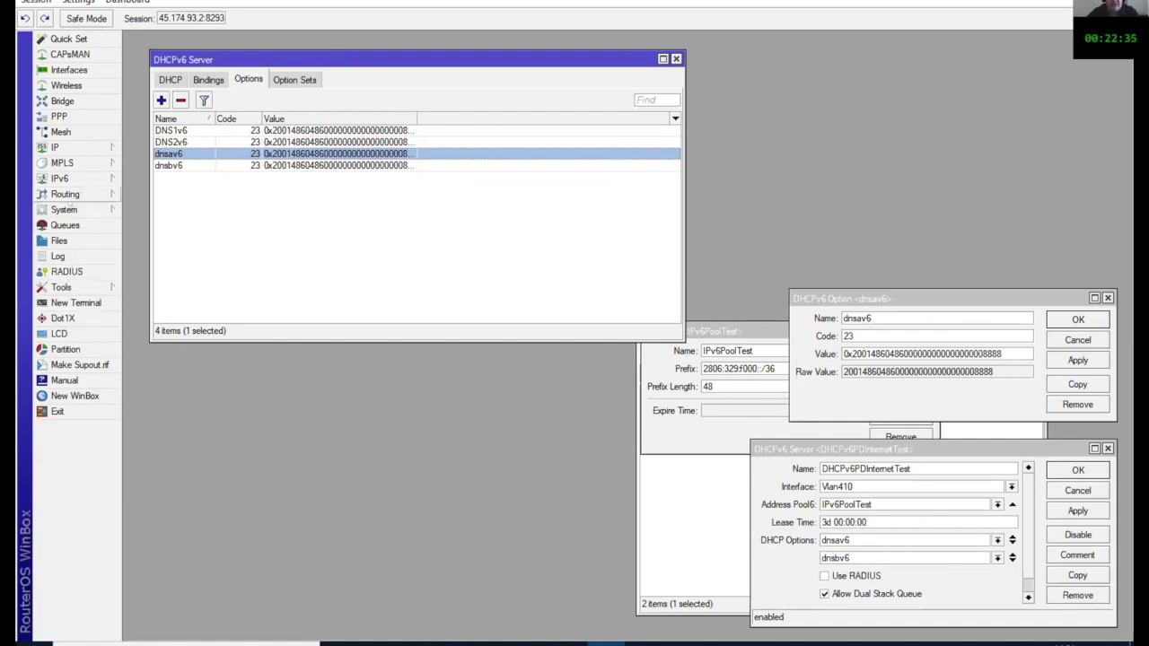
click(81, 177)
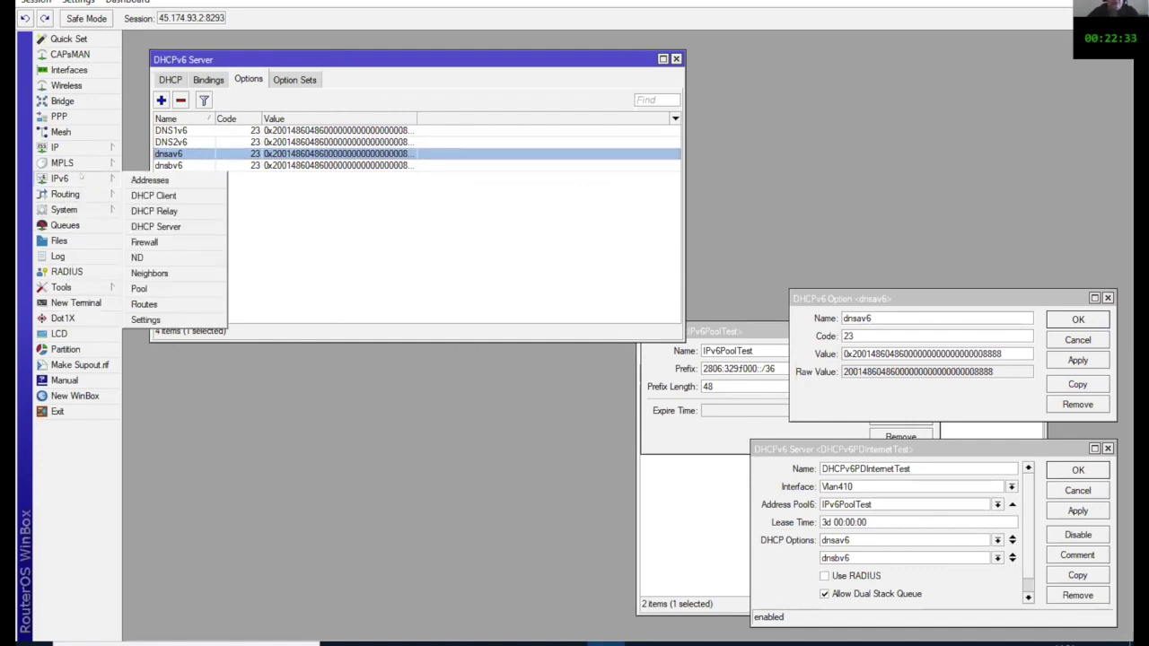
click(148, 288)
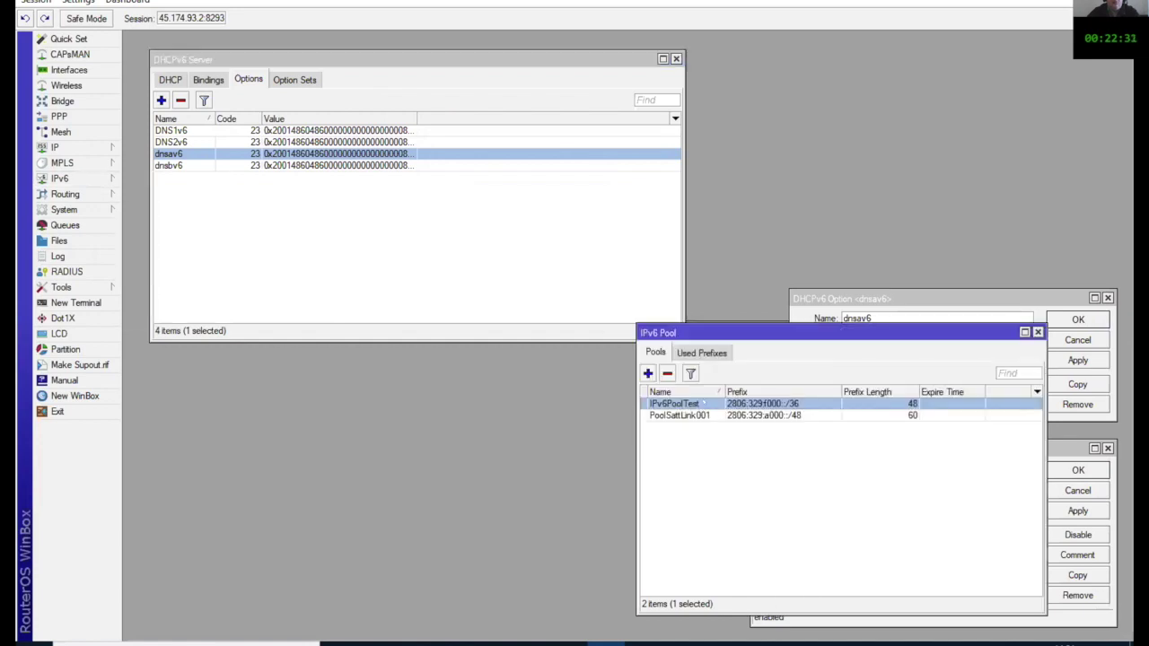
double_click(703, 403)
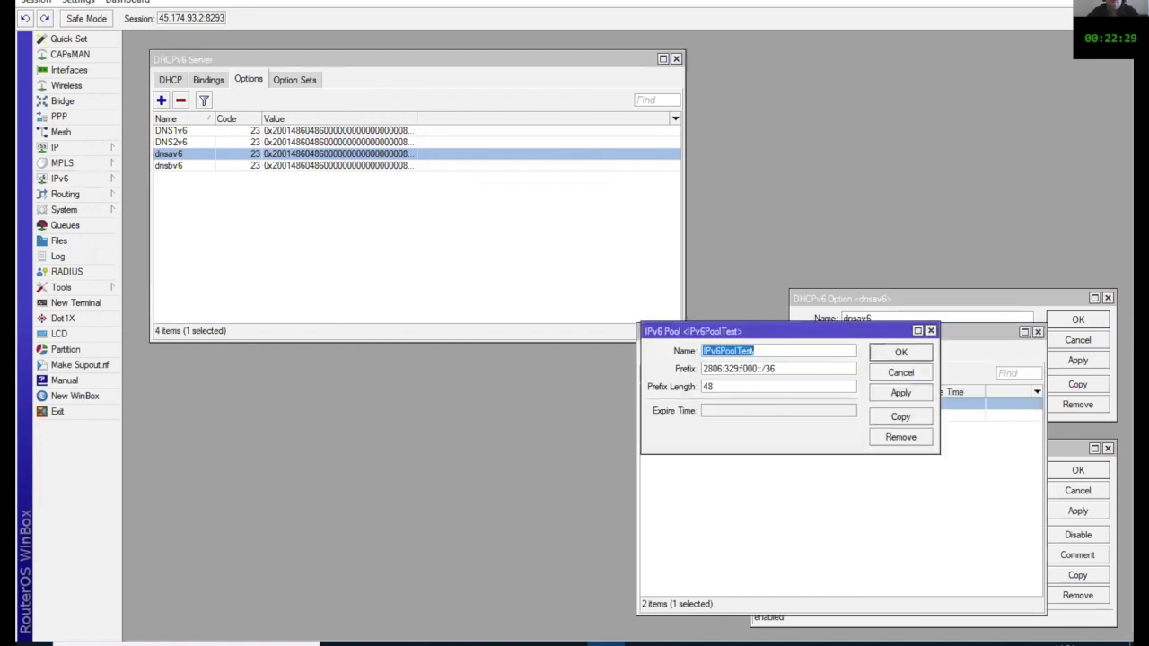
drag(759, 327, 592, 275)
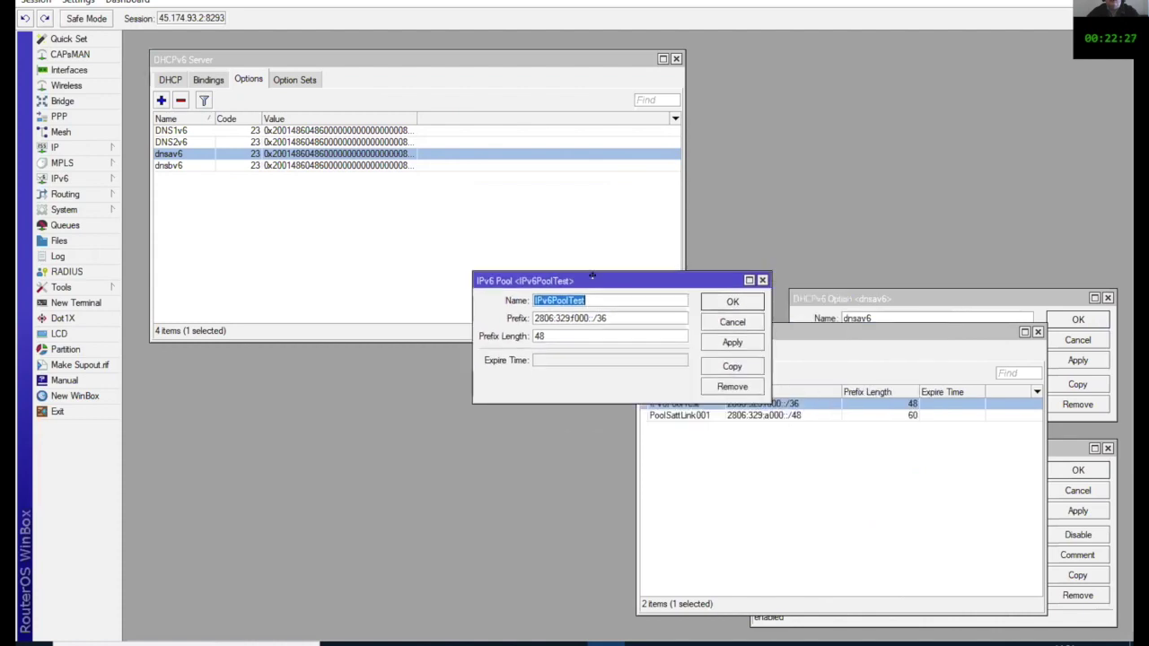
click(614, 317)
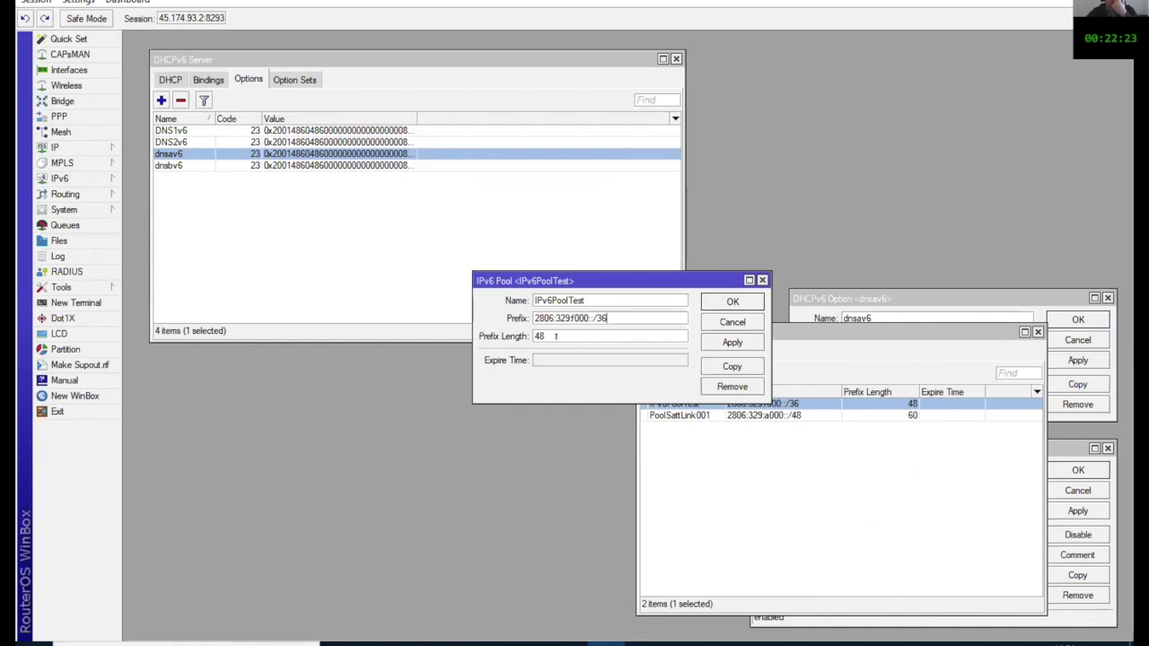
key(shift+Home)
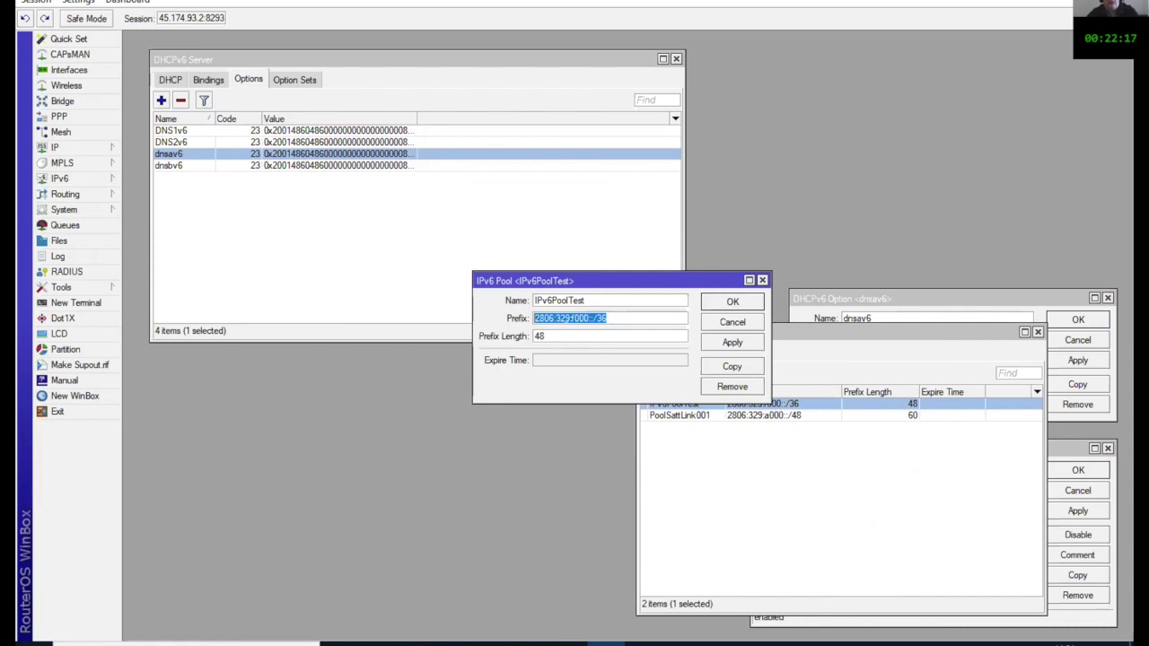
click(727, 301)
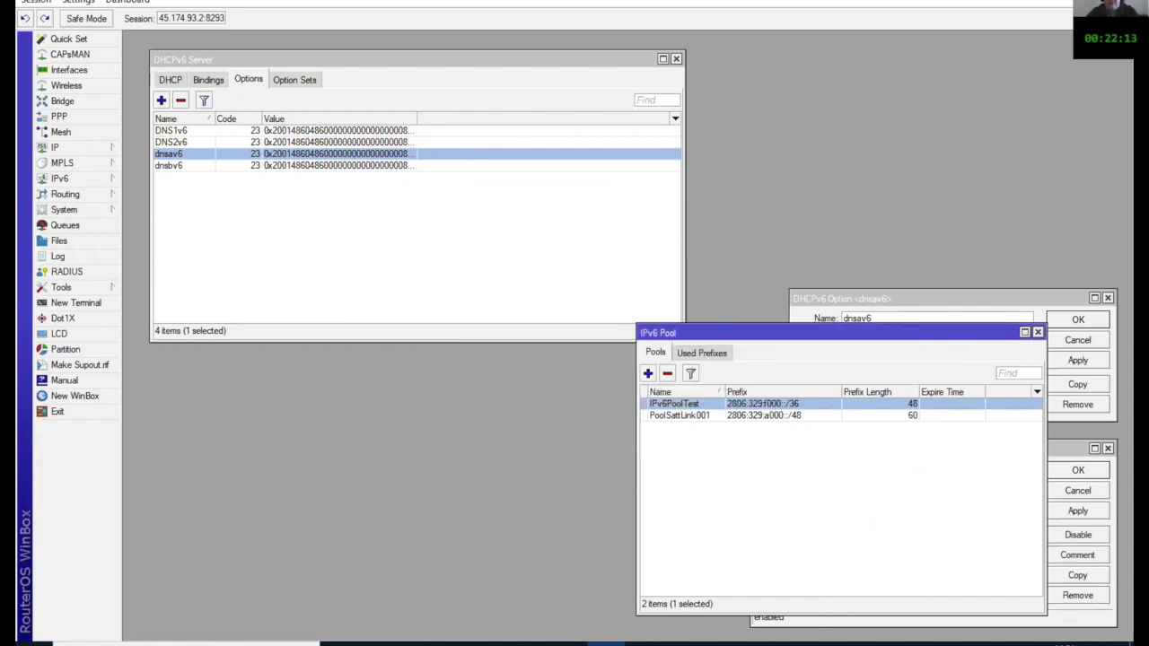
click(1038, 332)
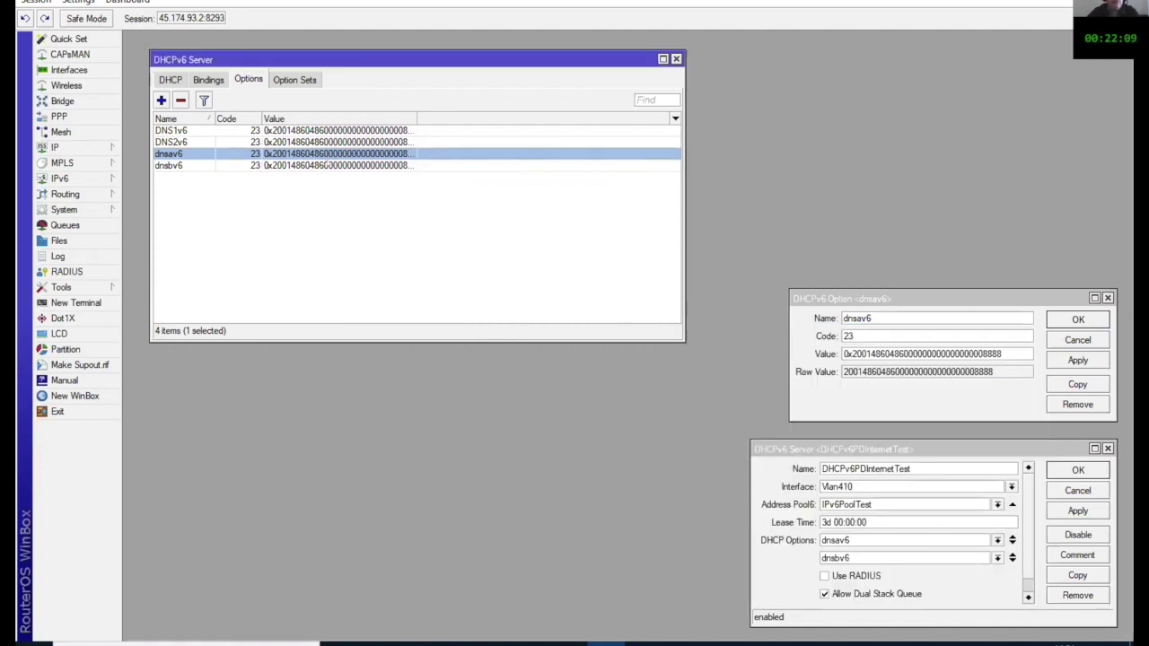
Review the code and value of the DHCPv6 option dnsav6 in the DHCPv6 server options, then close it.
click(1047, 301)
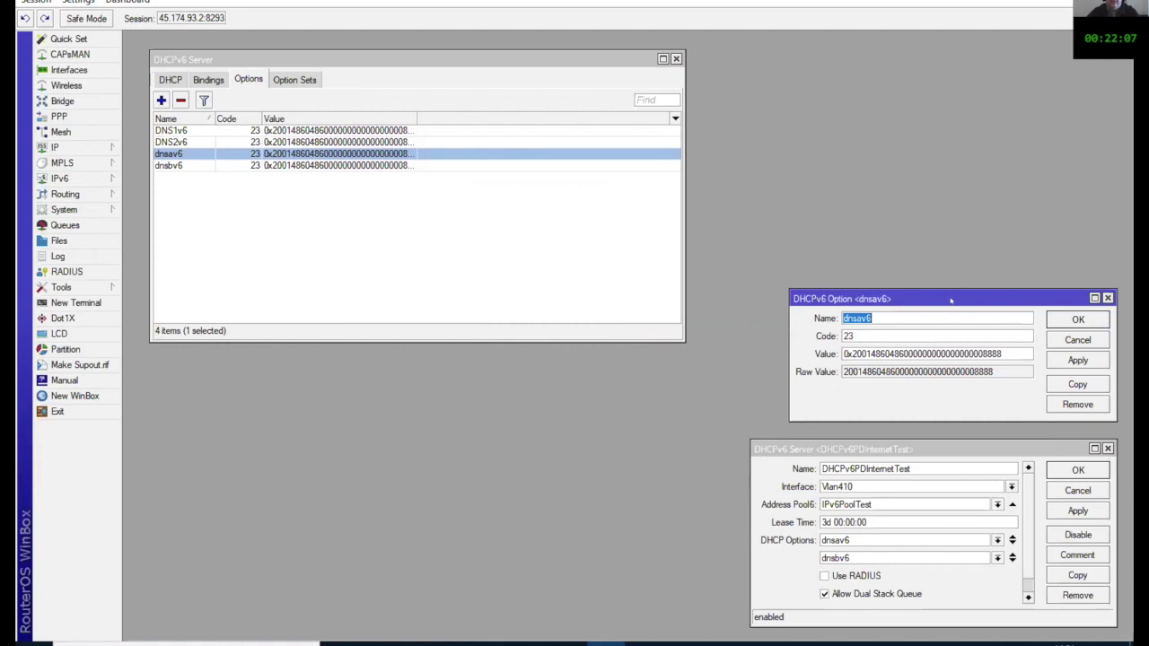
drag(951, 300, 611, 207)
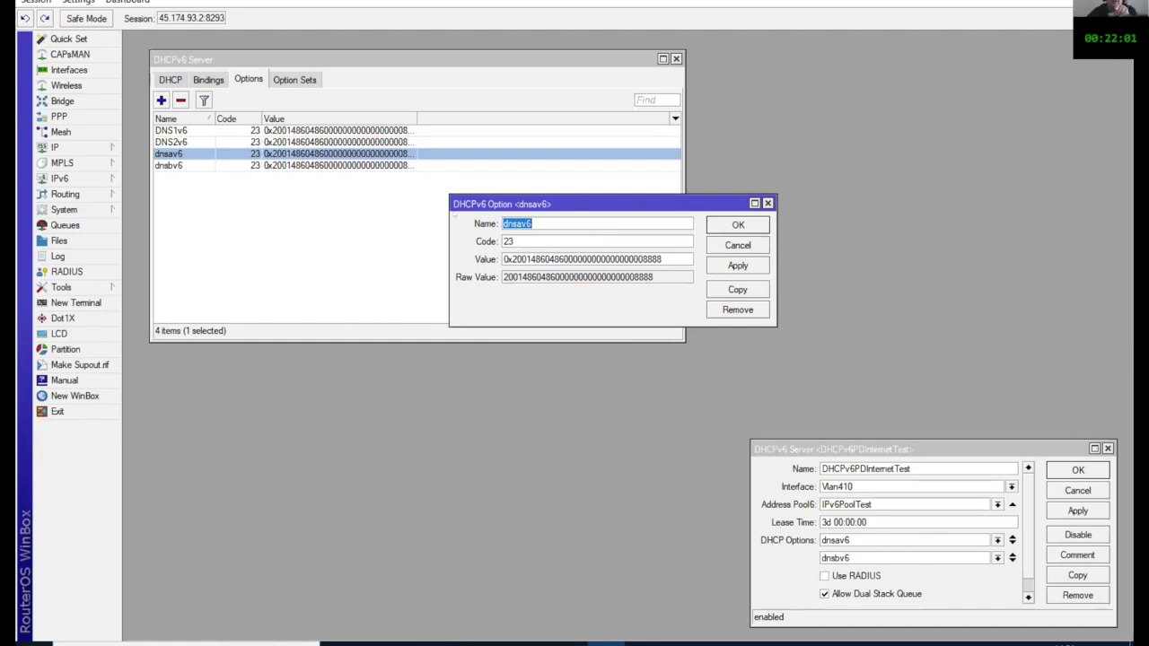
click(90, 179)
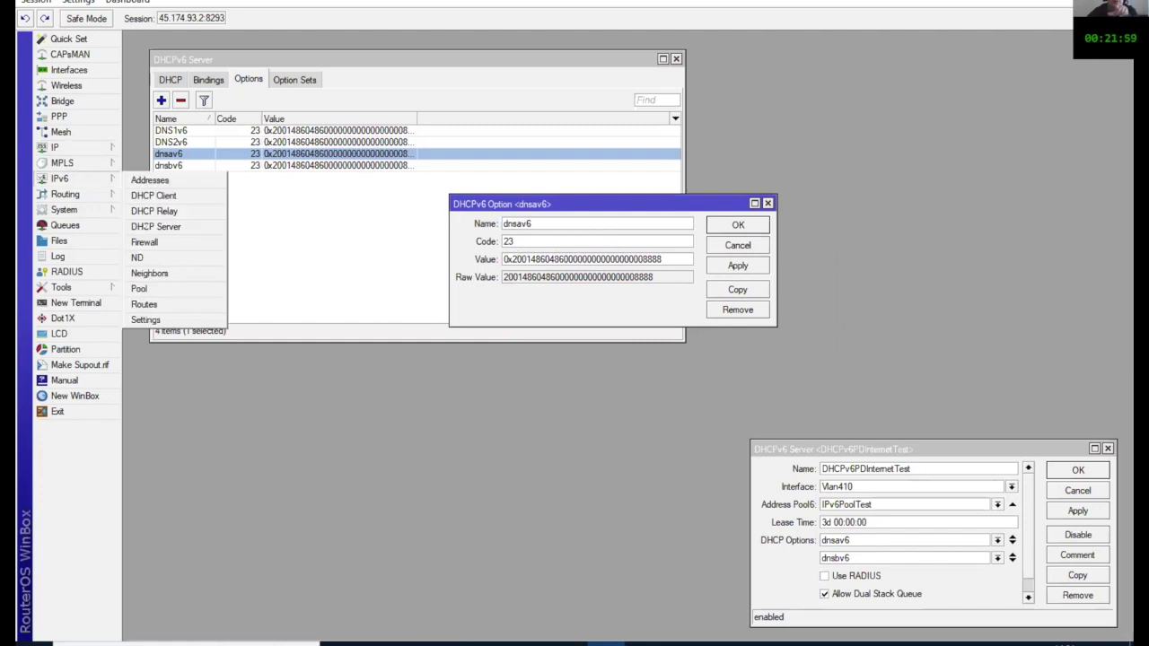
click(157, 226)
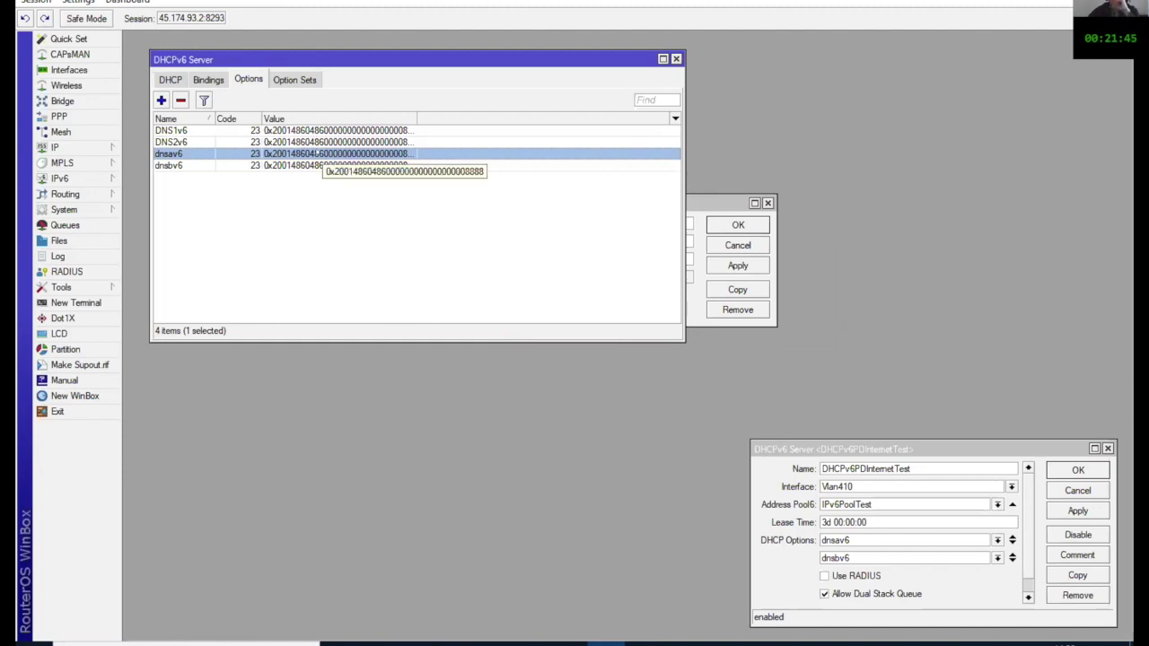
double_click(316, 155)
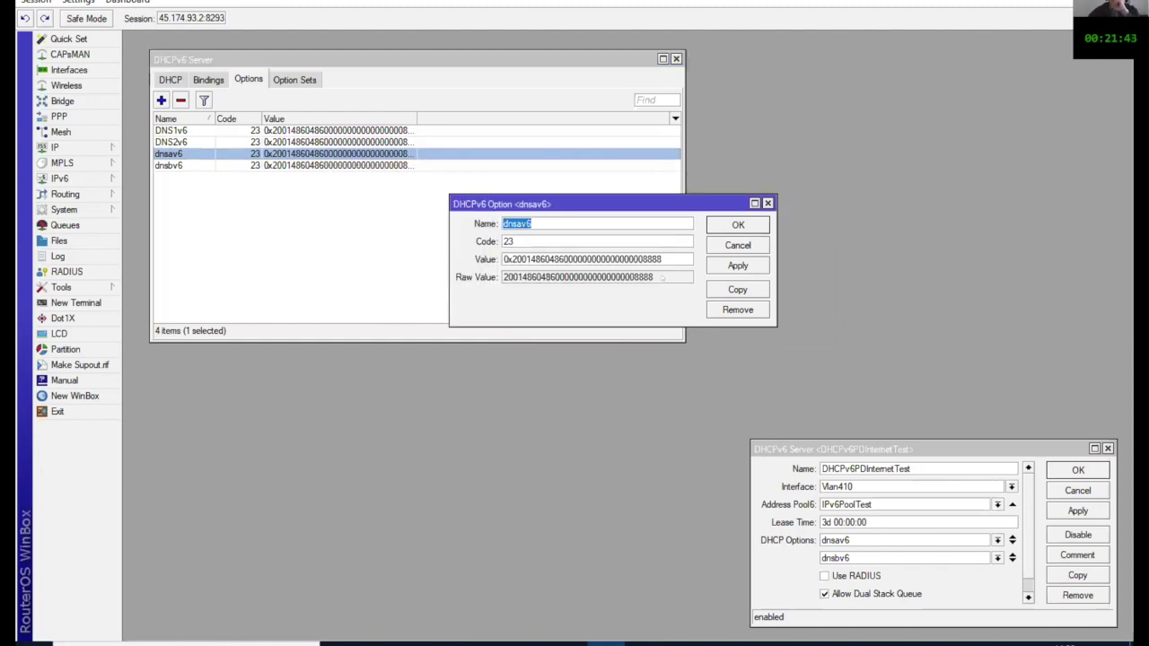
click(737, 224)
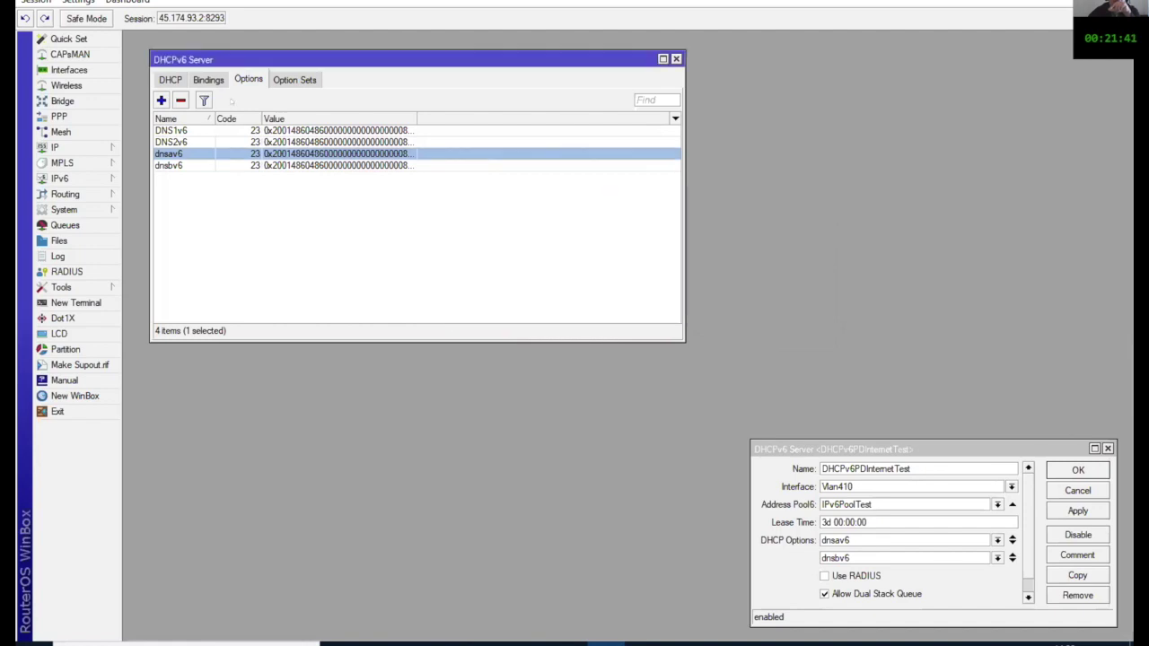
Review the interface, address pool and DHCP options of the DHCPv6 server DHCPv6PDInternetTest, then close its settings.
click(171, 80)
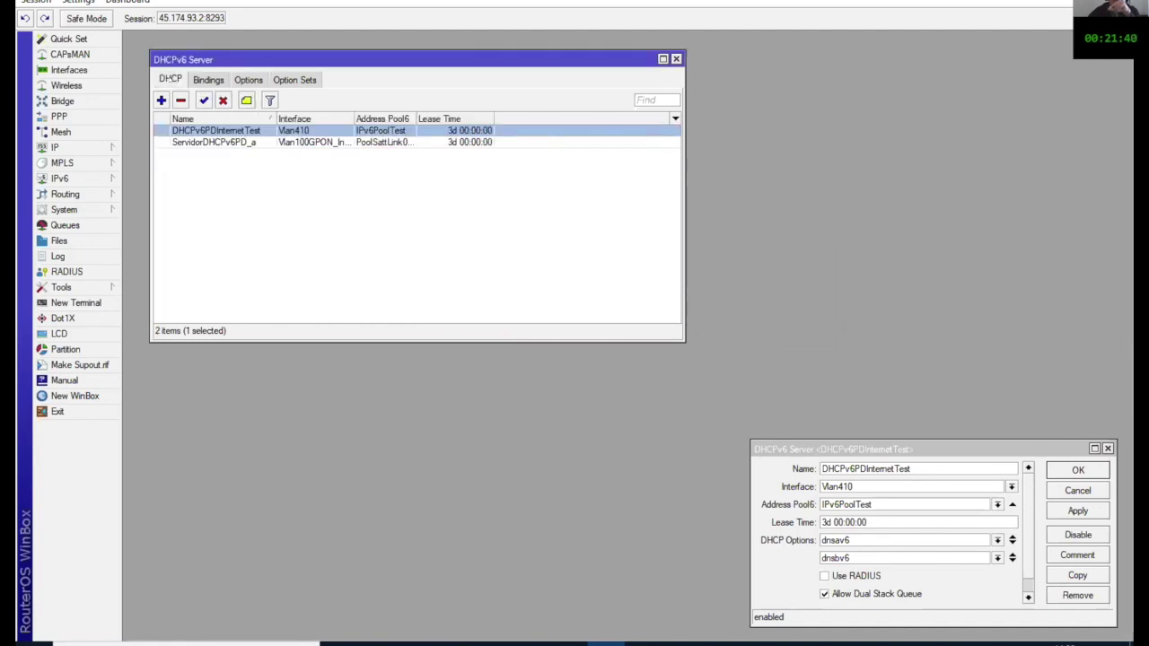
double_click(267, 130)
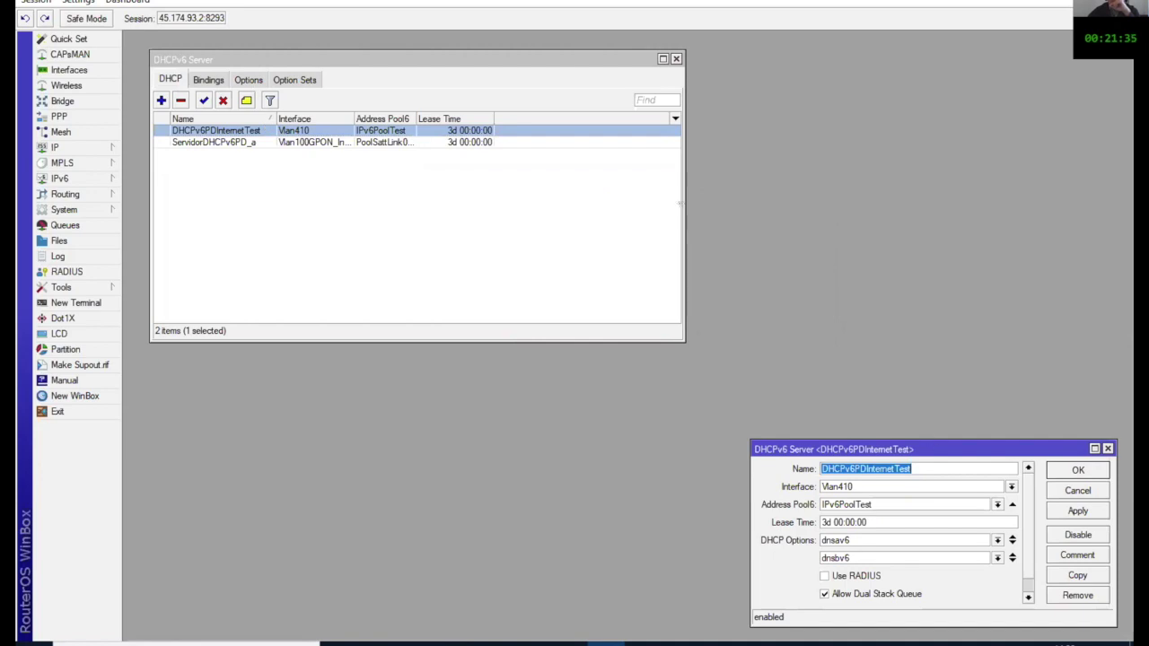
drag(680, 205, 679, 213)
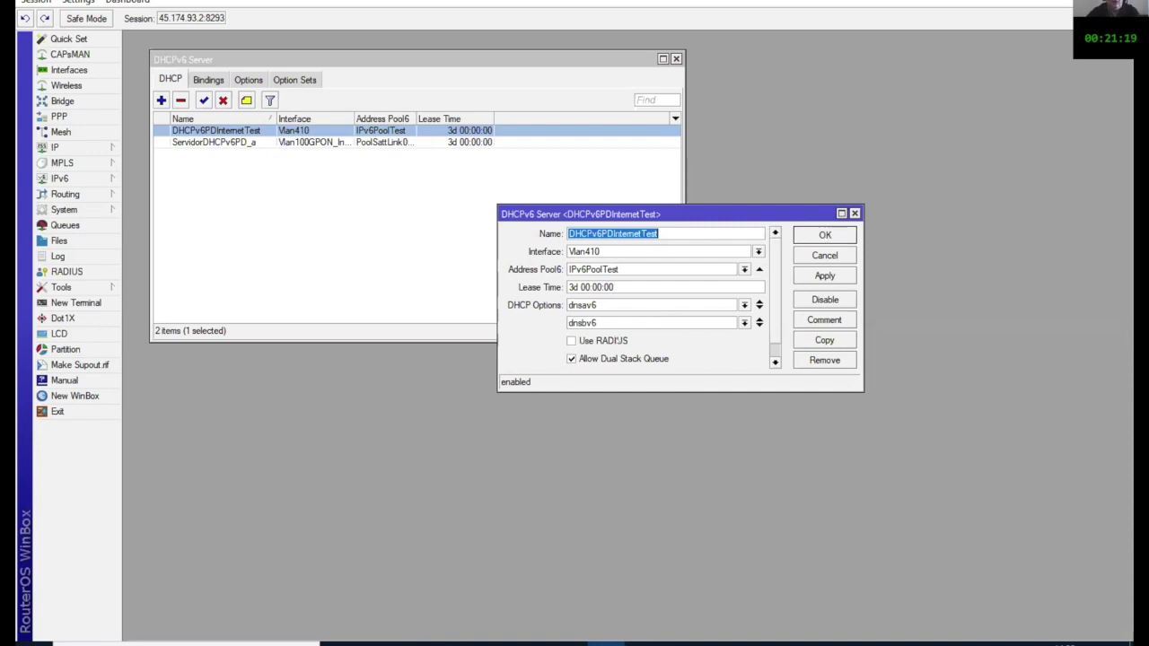
click(814, 236)
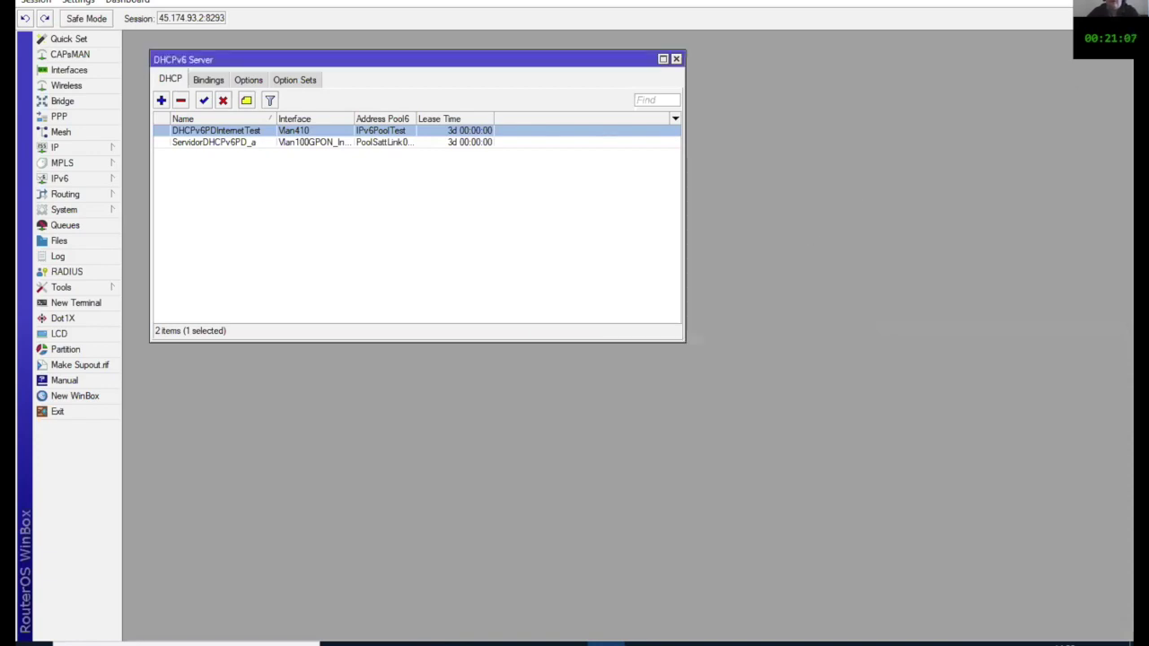
Switch to PowerPoint and start the slide show from slide 20, "Parte 2 Configuración del OLT".
key(super+d)
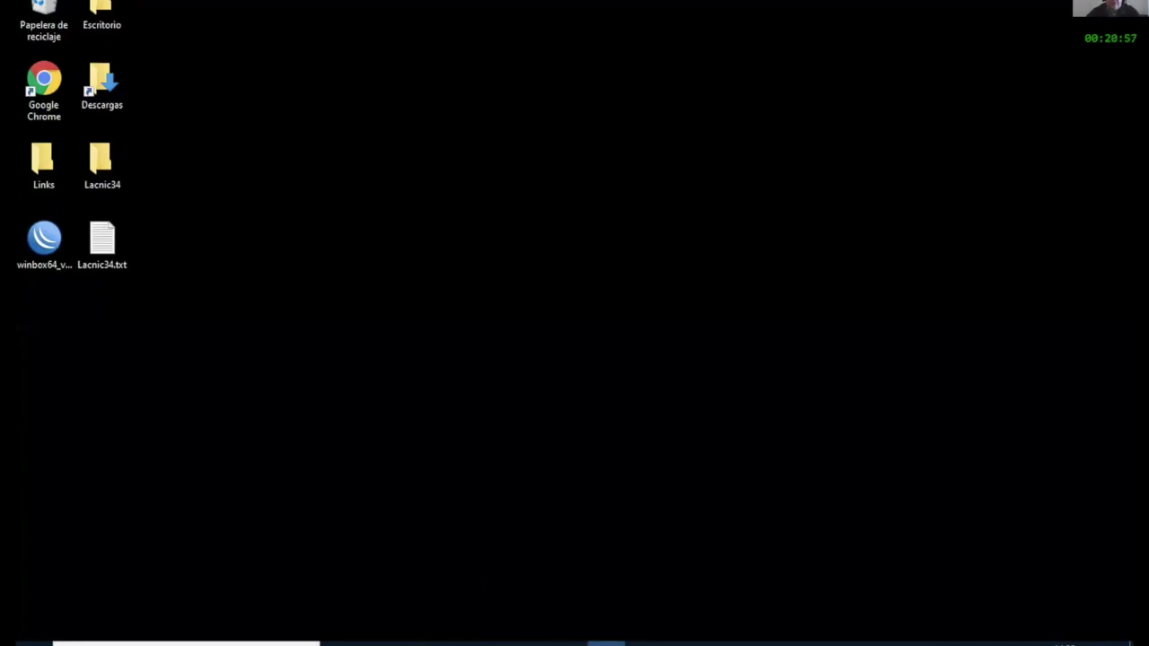
click(607, 644)
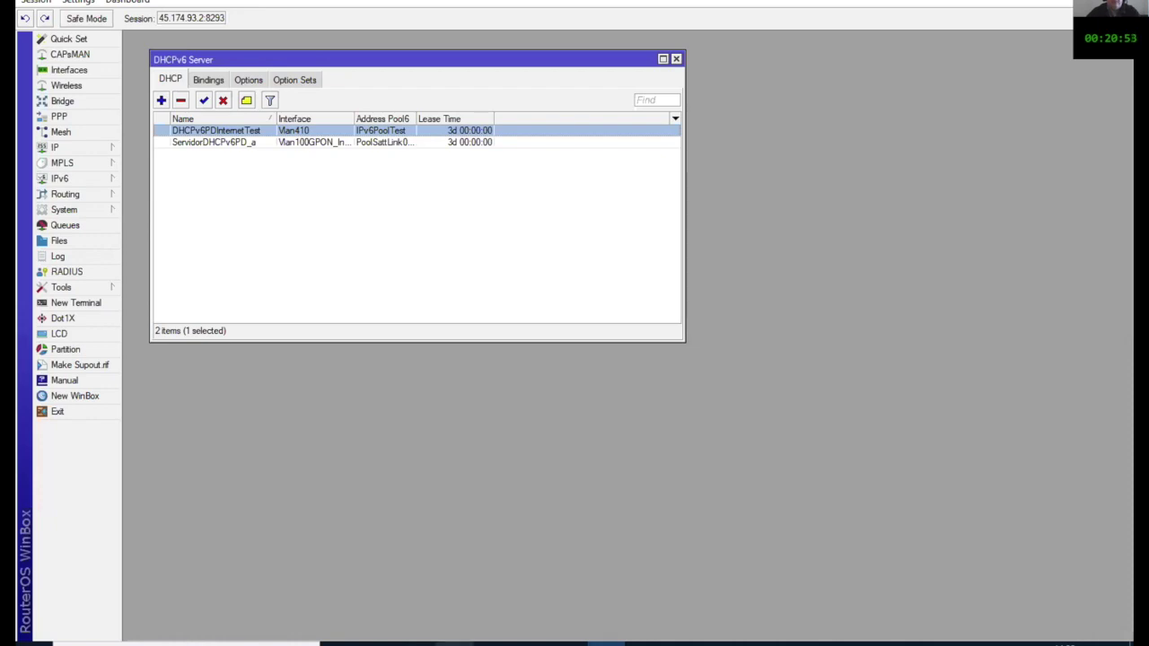
key(alt+Tab)
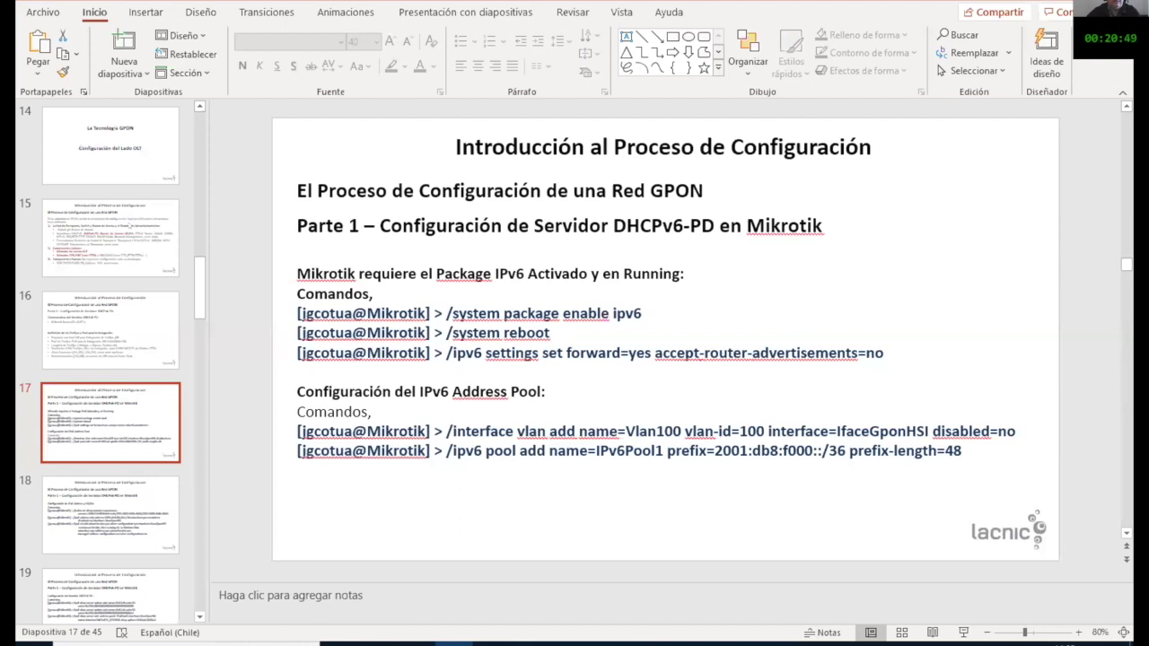
scroll(130, 227, down, 5)
click(130, 227)
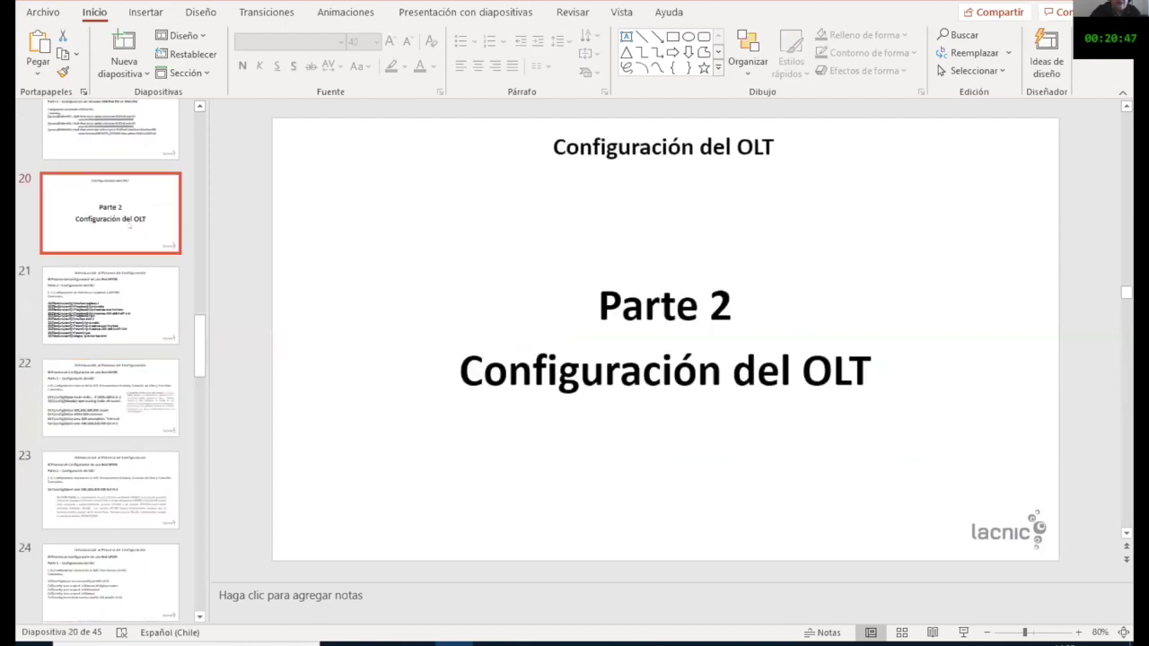
key(shift+F5)
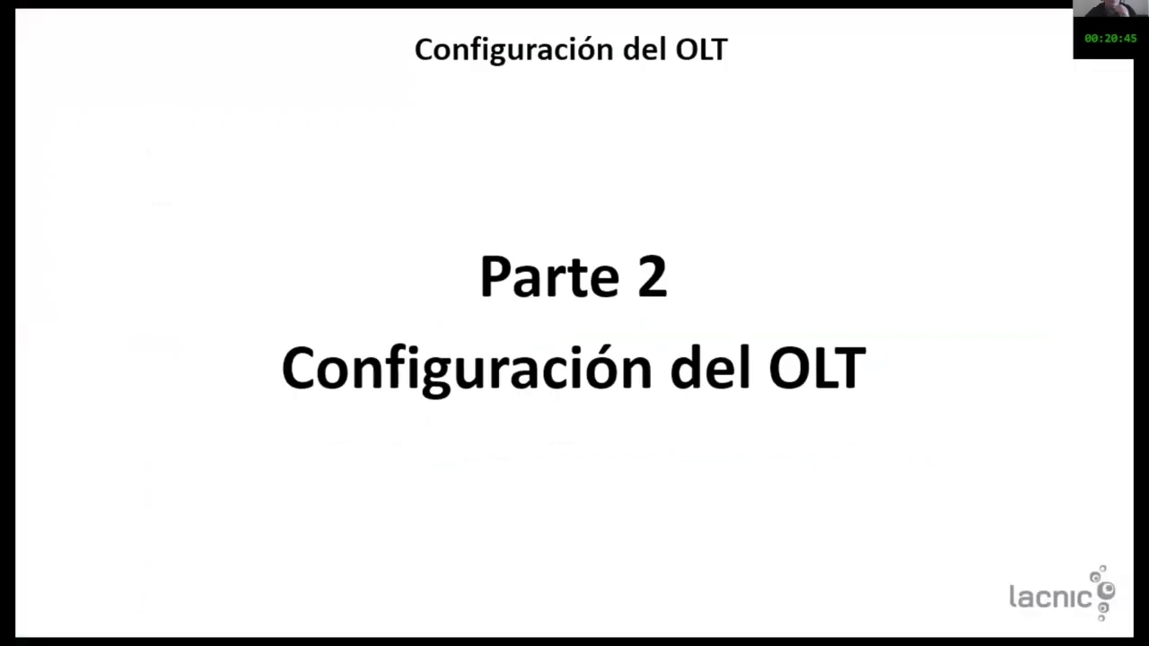
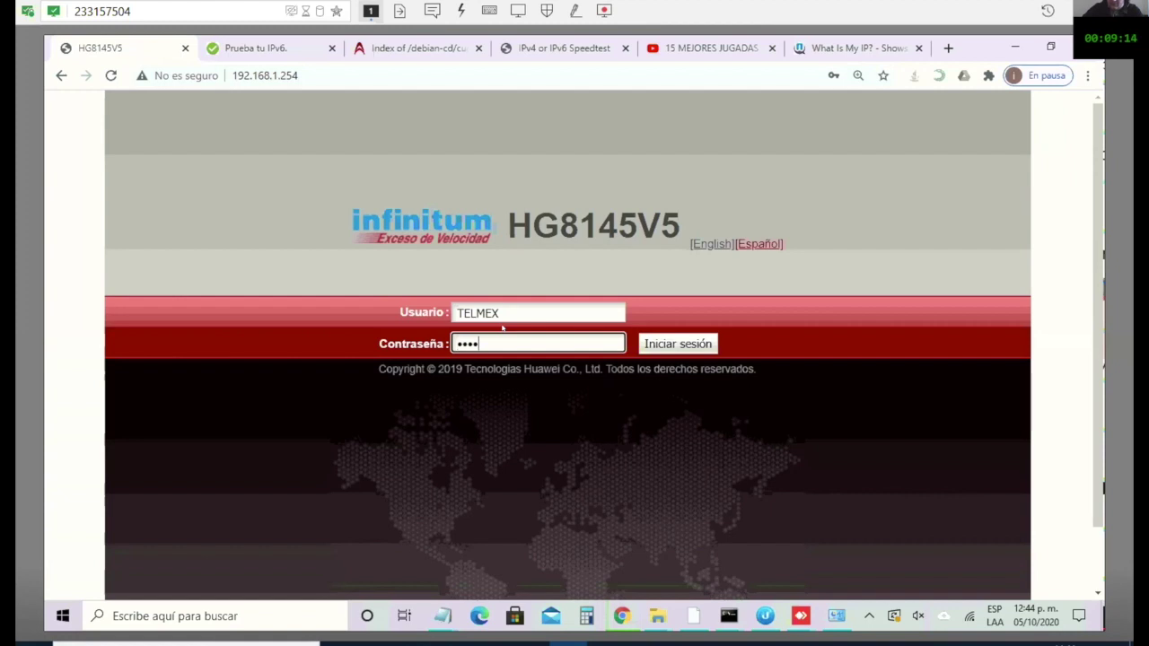
Enter the account password for the HG8145V5 ONT and log in to its web interface.
text(******)
key(Tab)
key(Return)
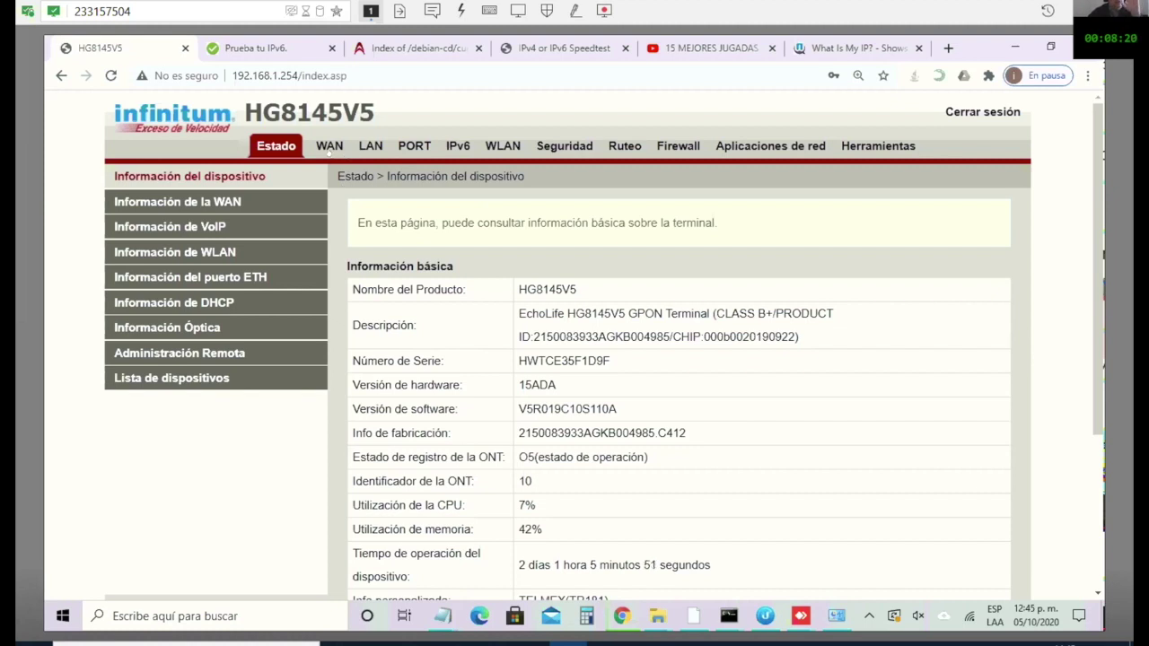
Open the WAN connection 1_INTERNET_R_VID_100 in the ONT's WAN configuration and compare it with the ONT operation model slide in PowerPoint.
click(328, 149)
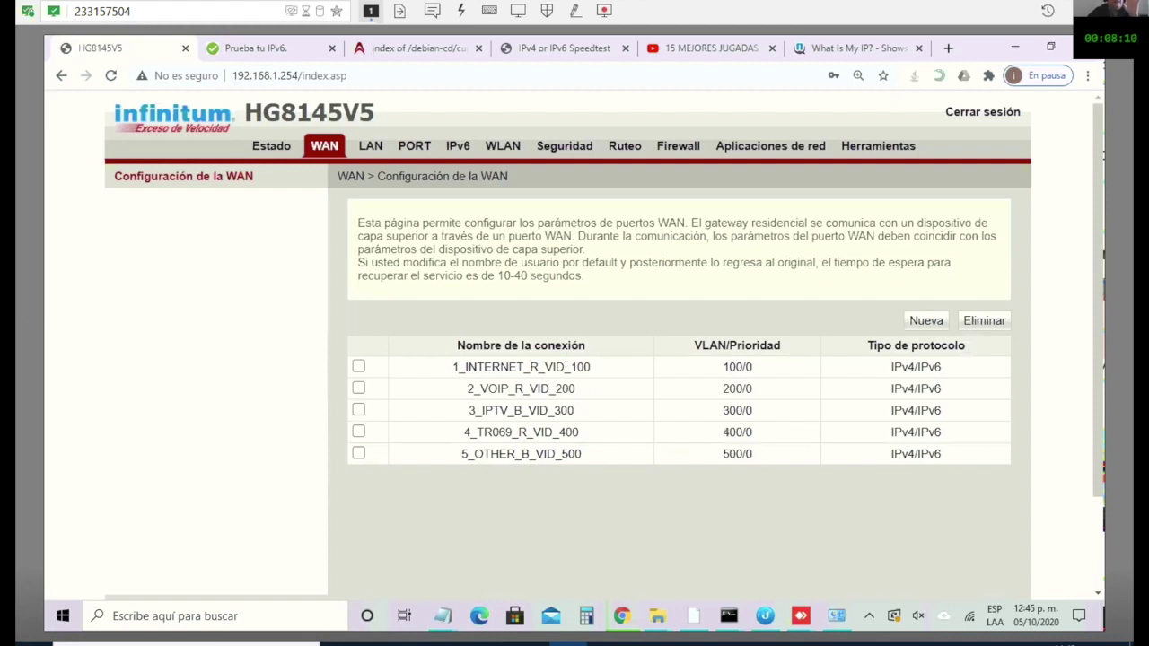
click(565, 367)
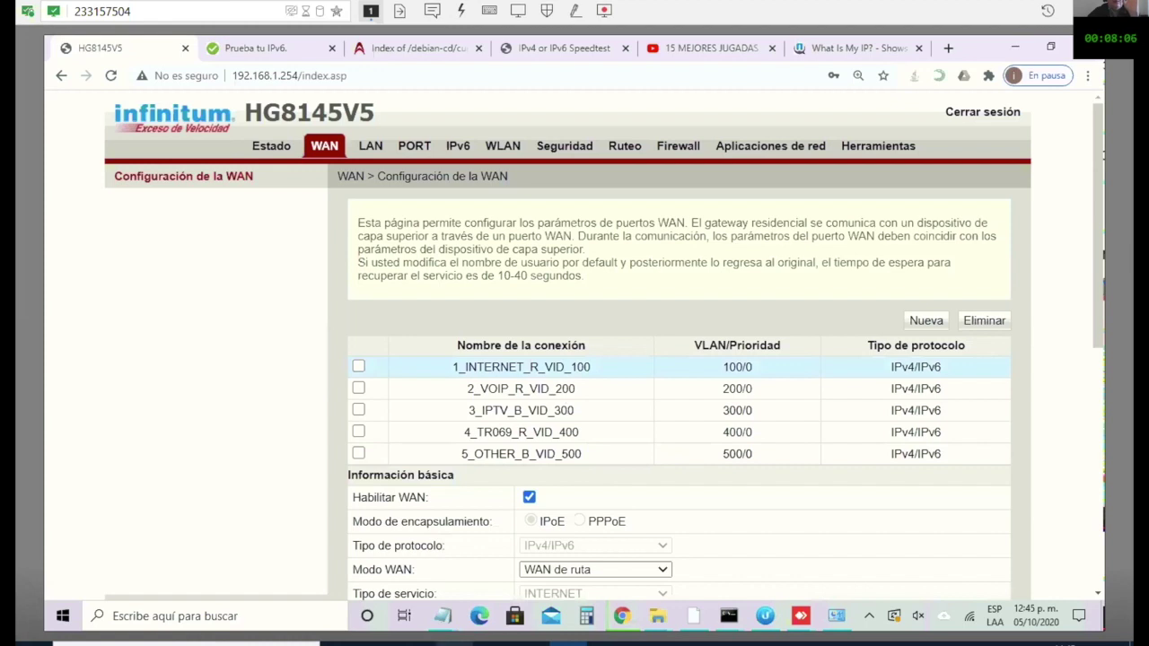
key(alt+Tab)
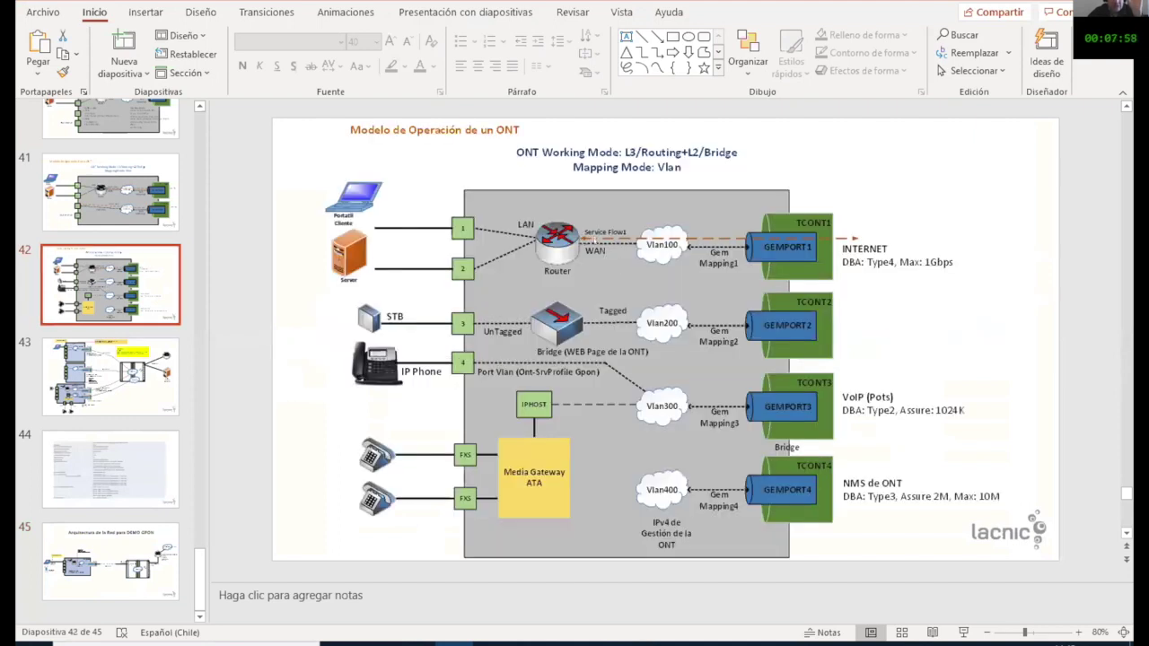
key(alt+Tab)
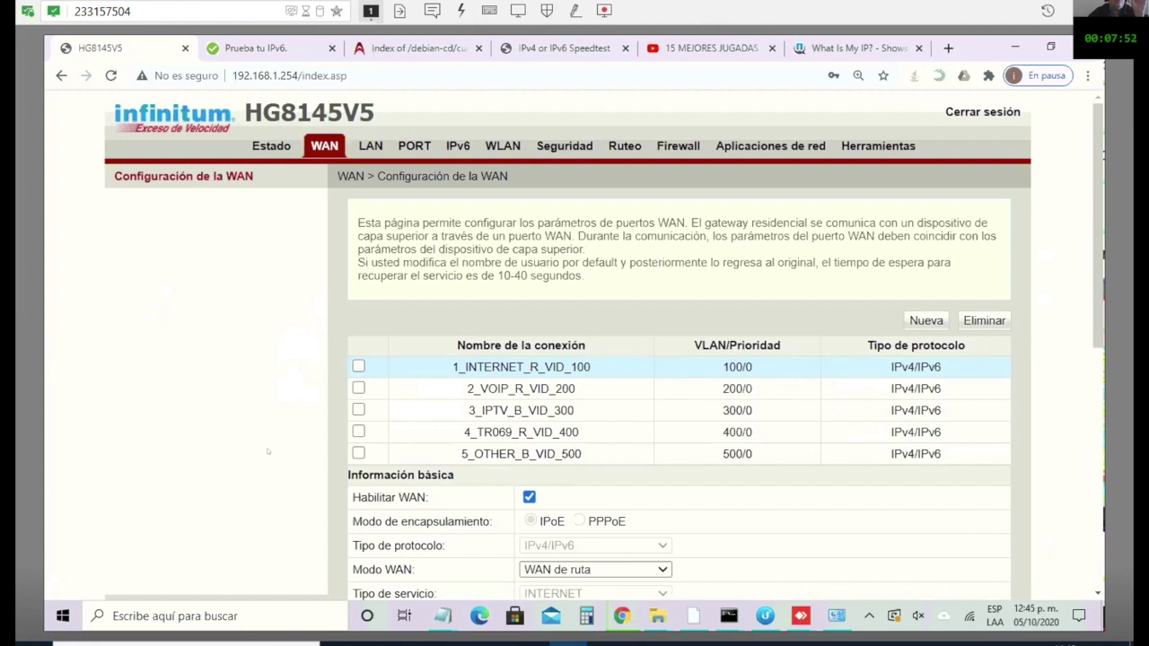
Review the connection's VLAN ID, LAN and SSID bindings, and its IPv4 and IPv6 acquisition settings.
scroll(267, 452, down, 3)
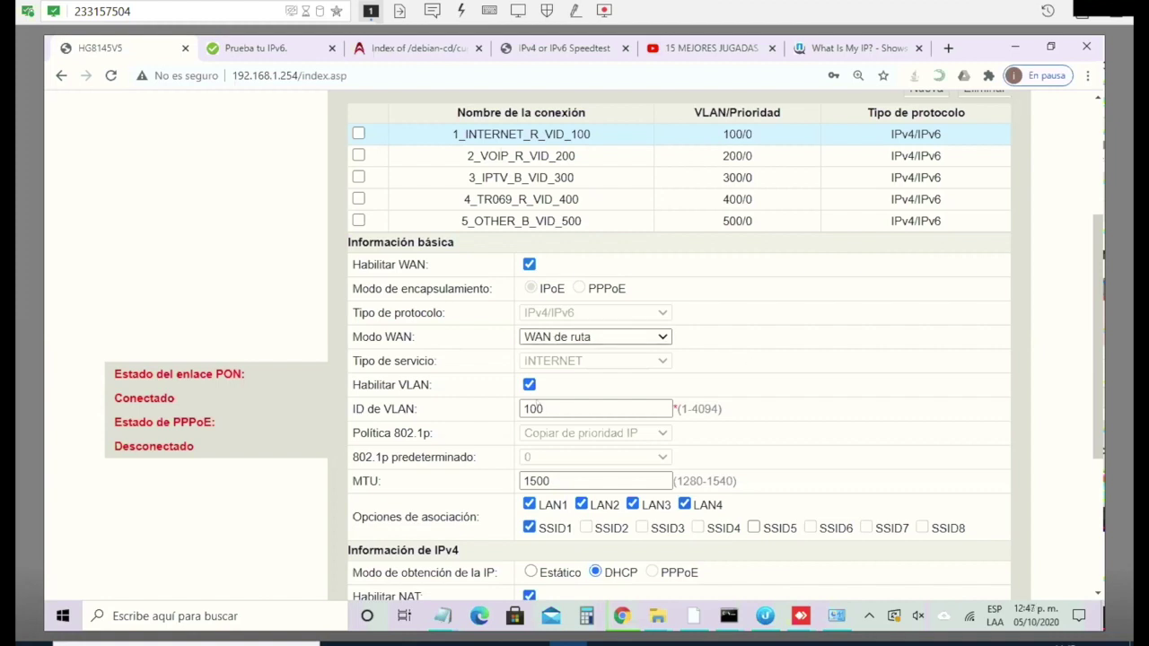
drag(544, 408, 520, 408)
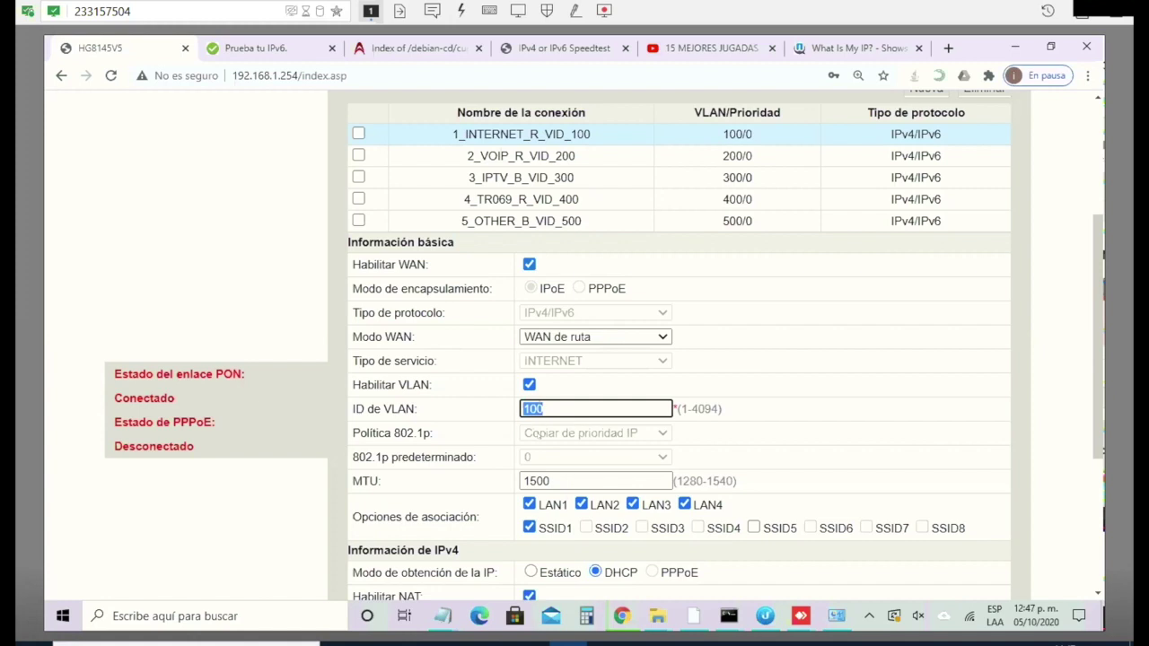
scroll(565, 329, down, 4)
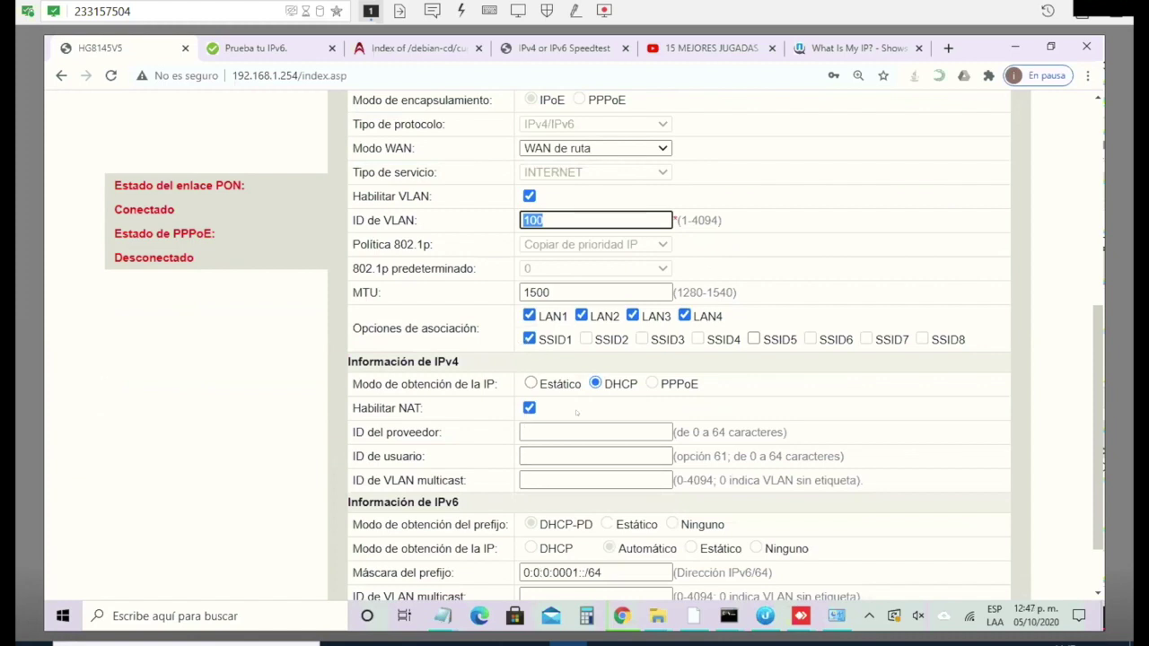
scroll(576, 413, down, 2)
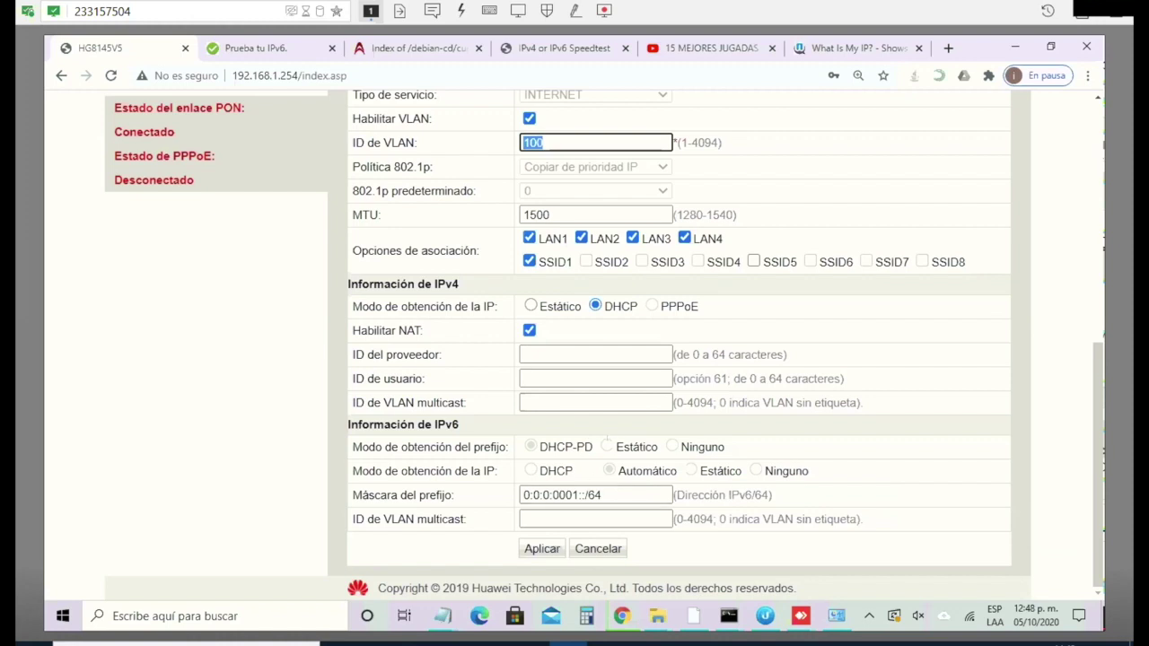
Show the ONT's WAN status information and highlight the global IPv6 address of 1_INTERNET_R_VID_100.
scroll(491, 324, up, 5)
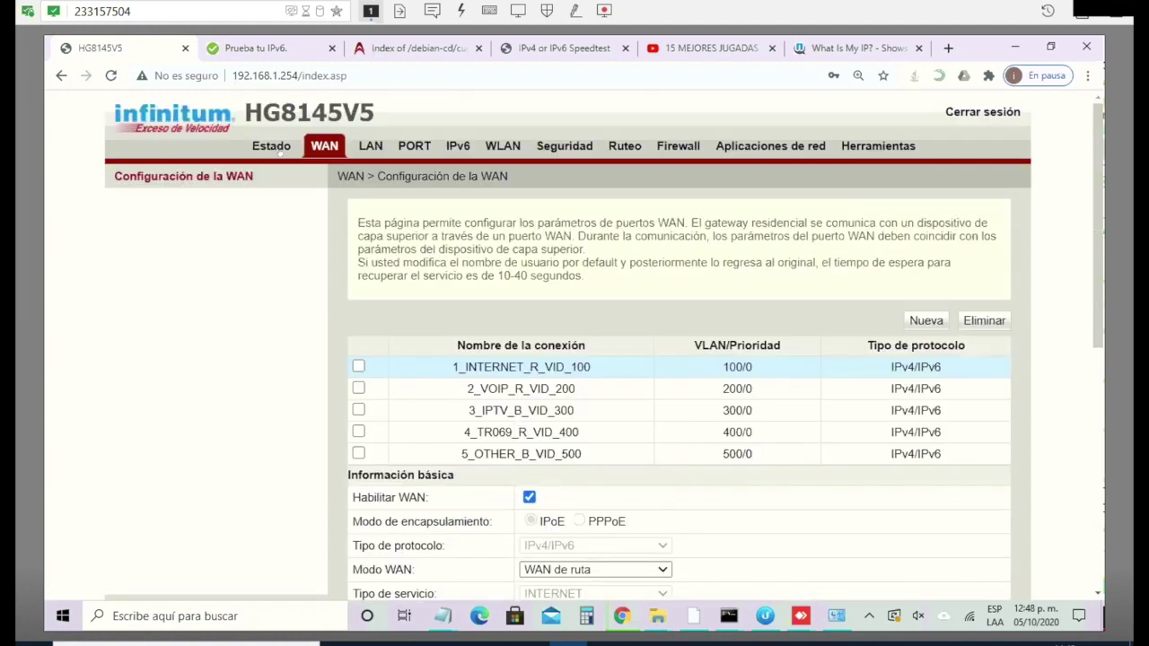
click(271, 148)
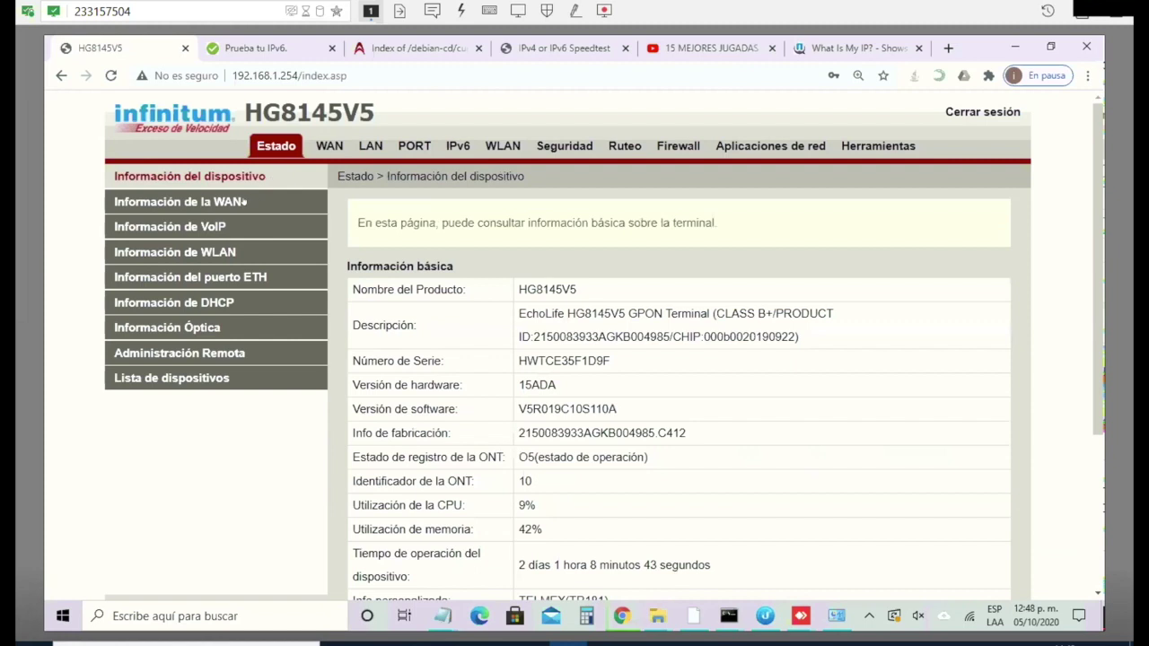
click(244, 203)
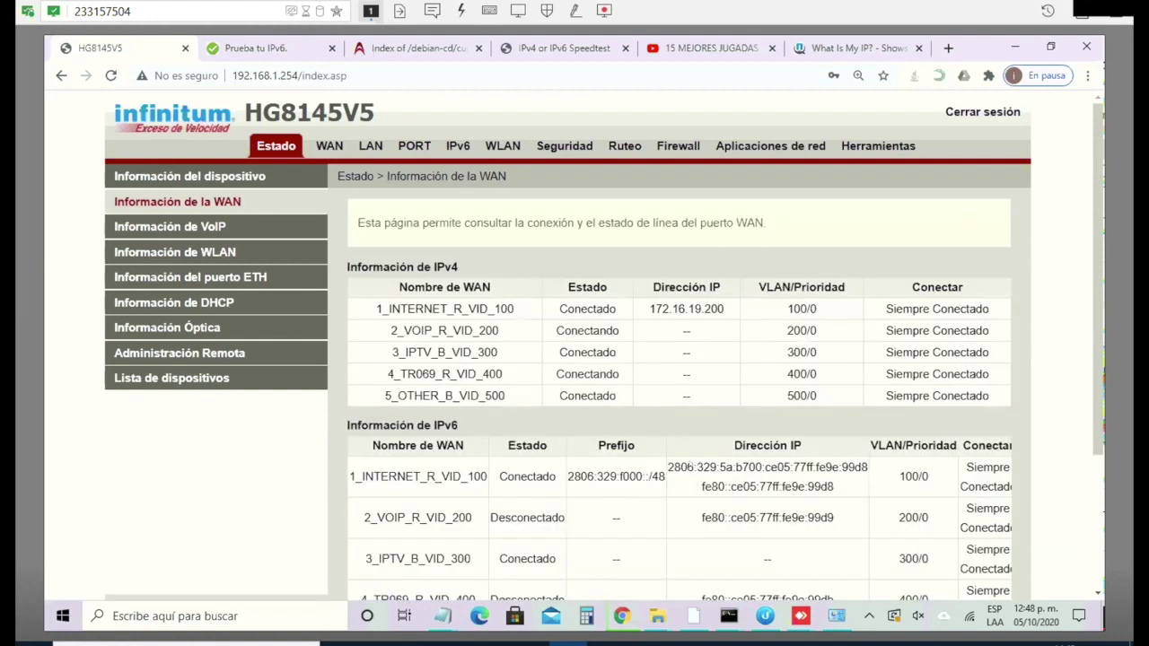
scroll(508, 403, down, 2)
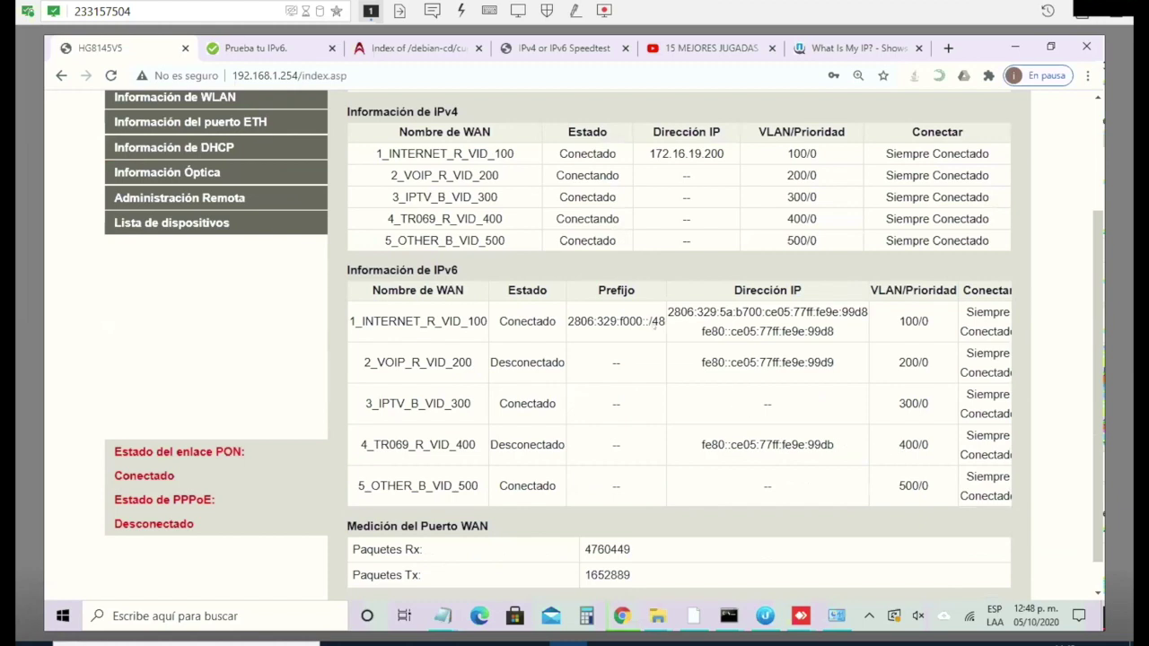
drag(668, 311, 867, 311)
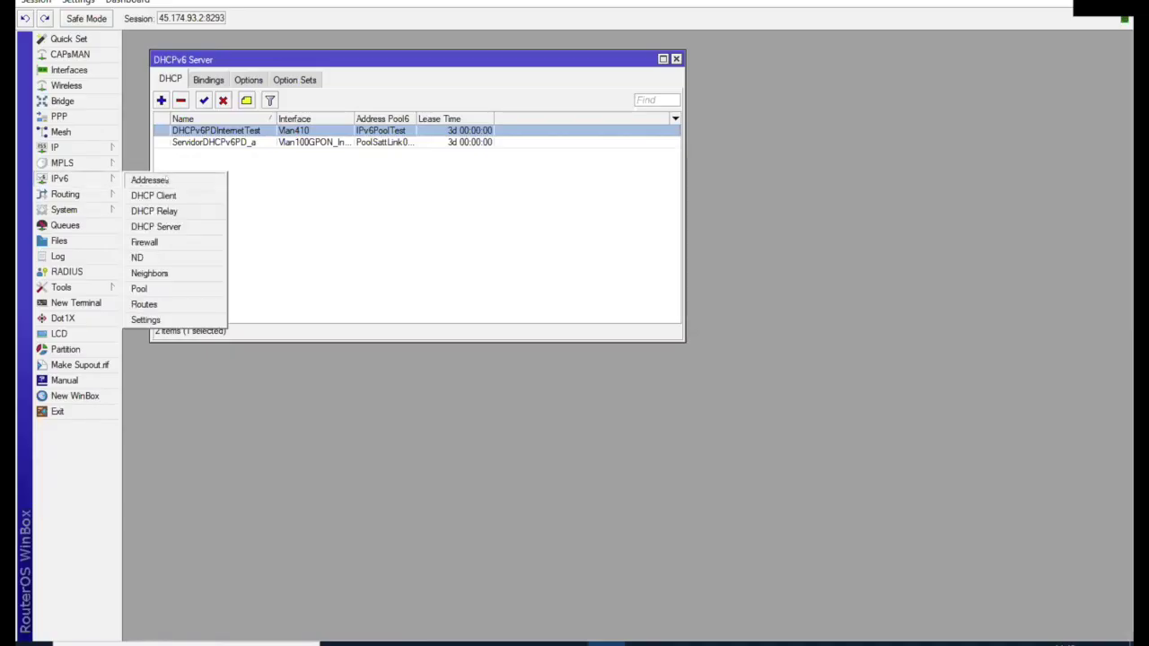
Check the Vlan410 address in WinBox's IPv6 address list, then highlight the delegated prefix of 1_INTERNET_R_VID_100 in the ONT's WAN status.
click(149, 181)
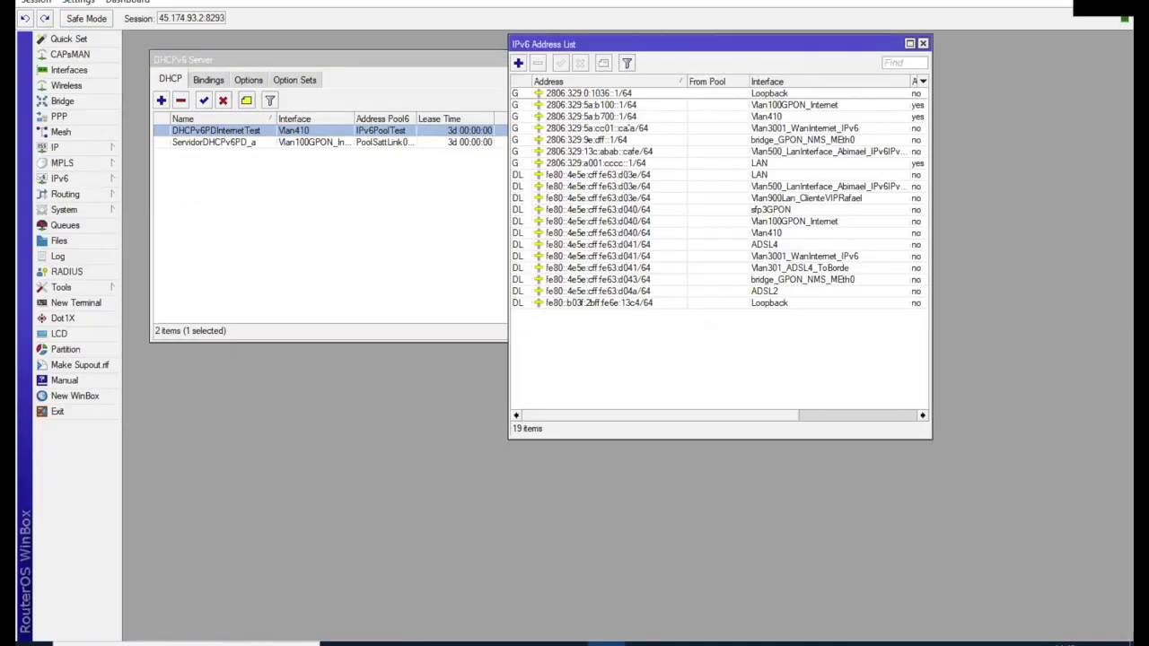
double_click(628, 117)
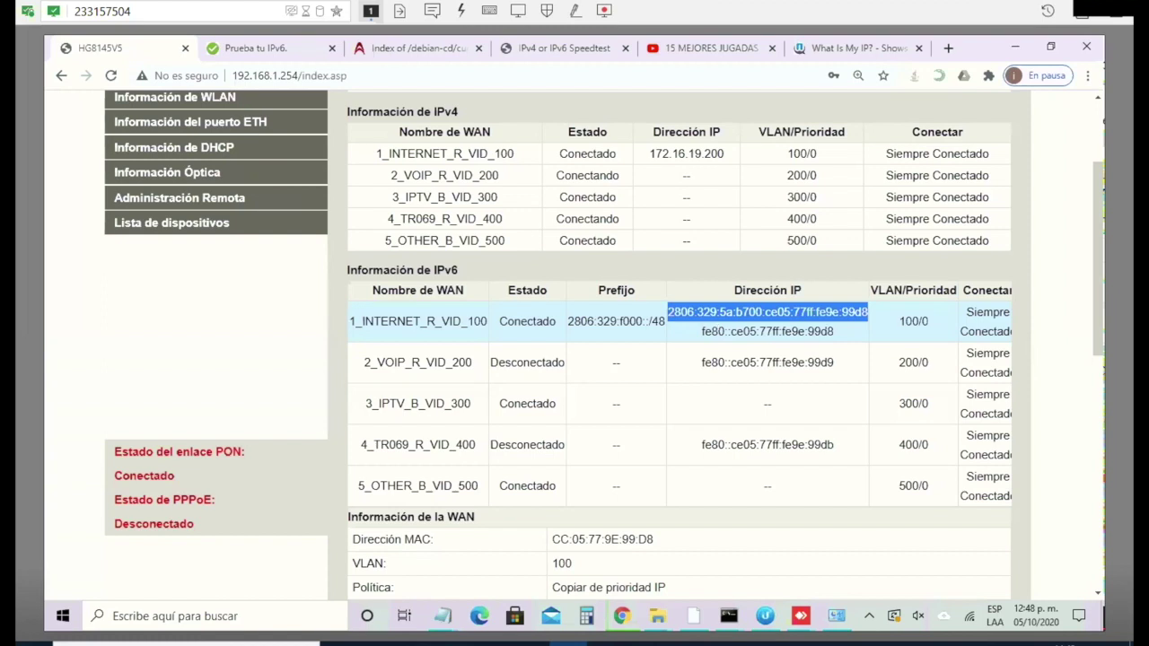
drag(665, 322, 563, 315)
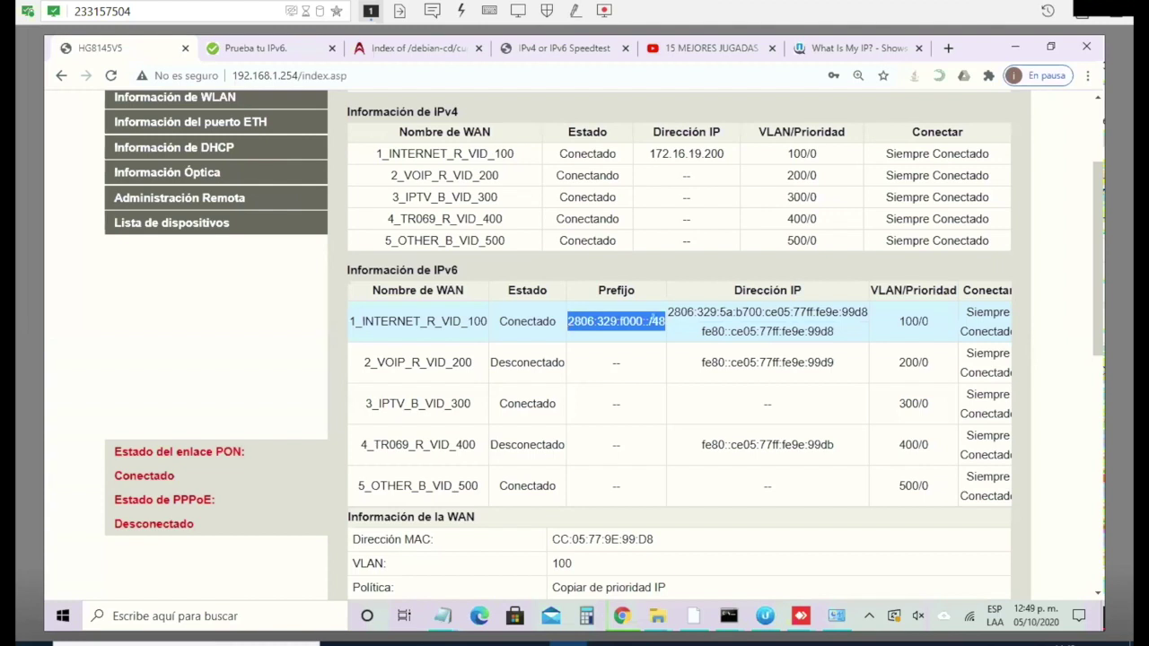
Review the ONT's IPv6 default route, then the prefix, DNS, resource assignment and ULA settings of its IPv6 LAN address configuration.
scroll(530, 250, up, 3)
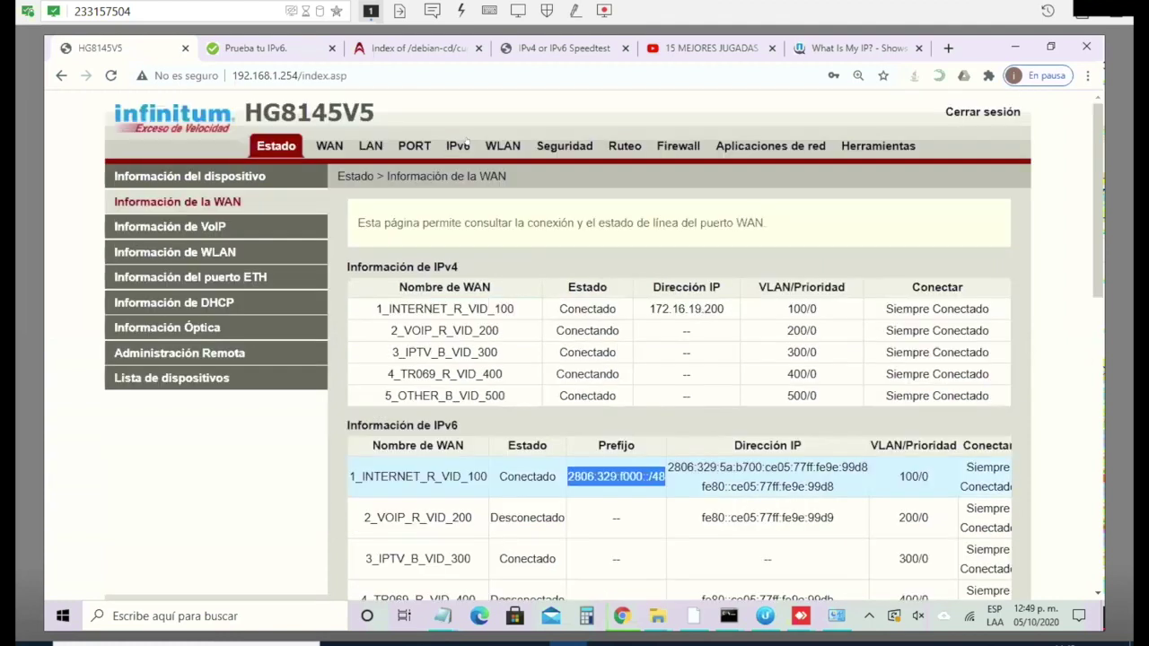
click(454, 149)
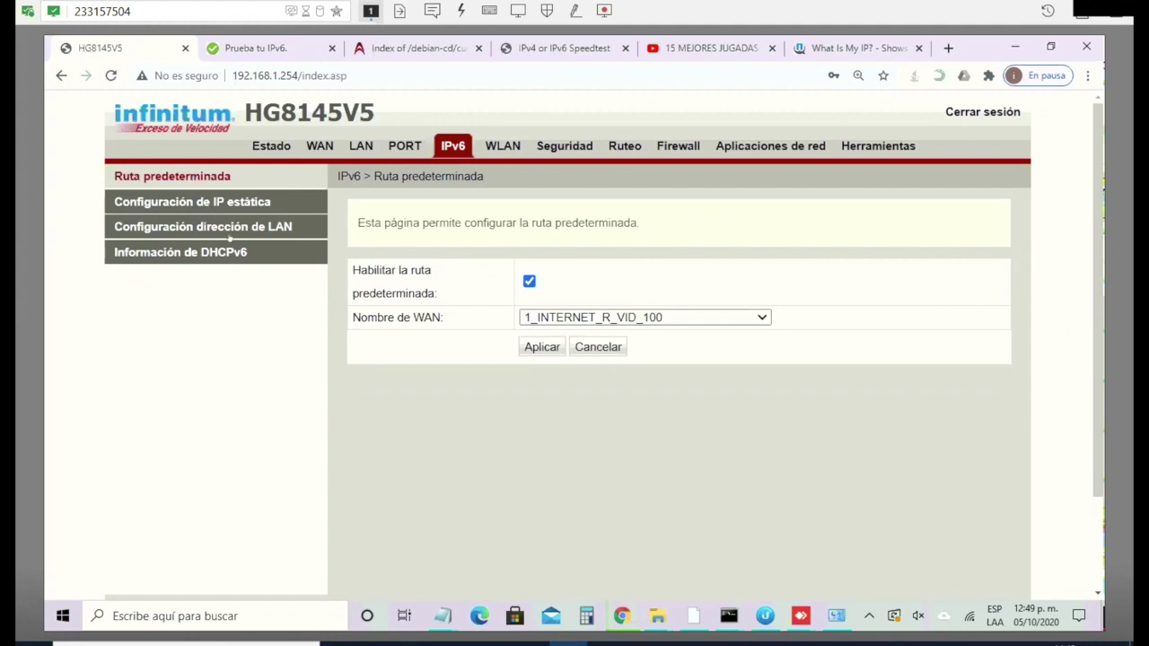
click(226, 227)
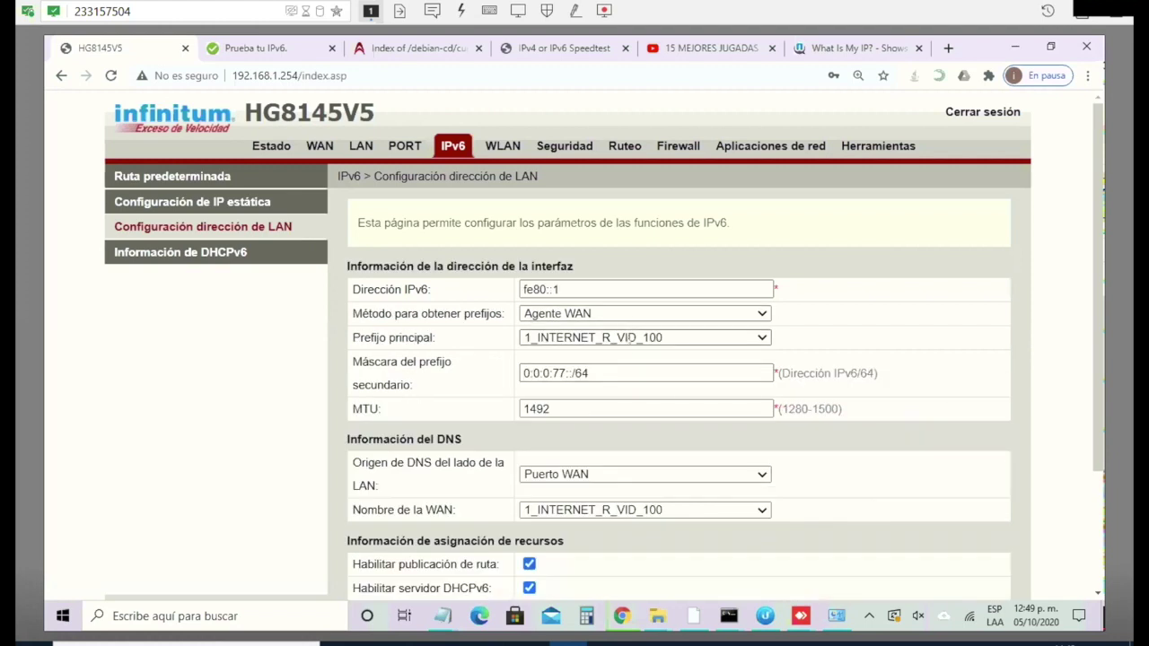
mouse_move(593, 369)
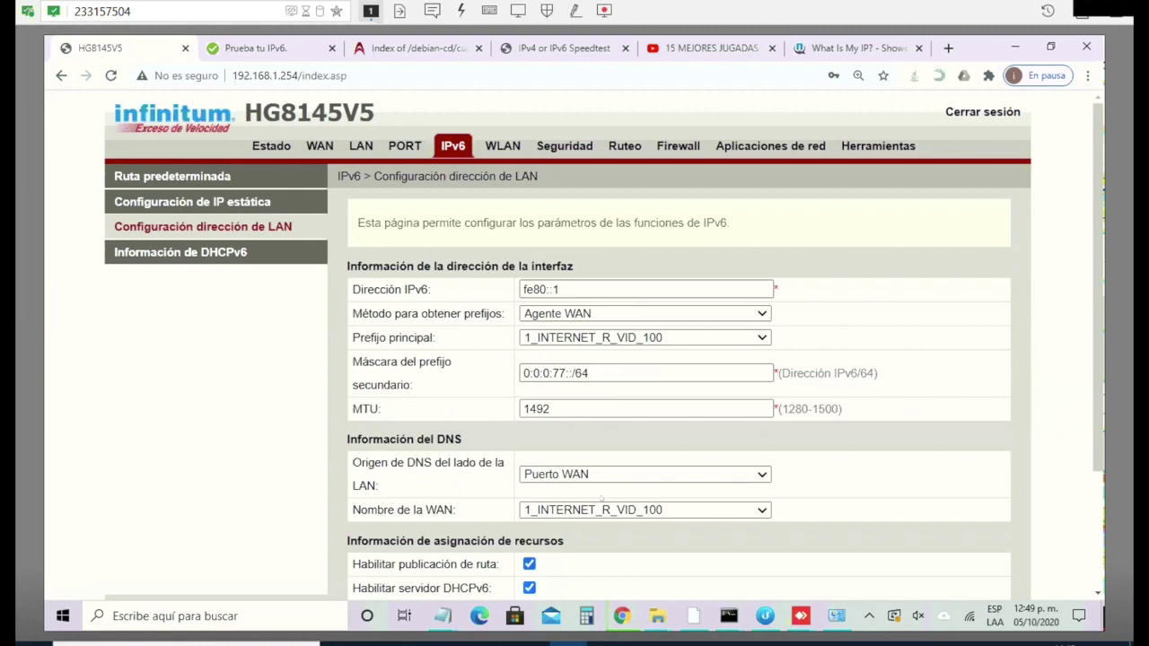
scroll(601, 499, down, 2)
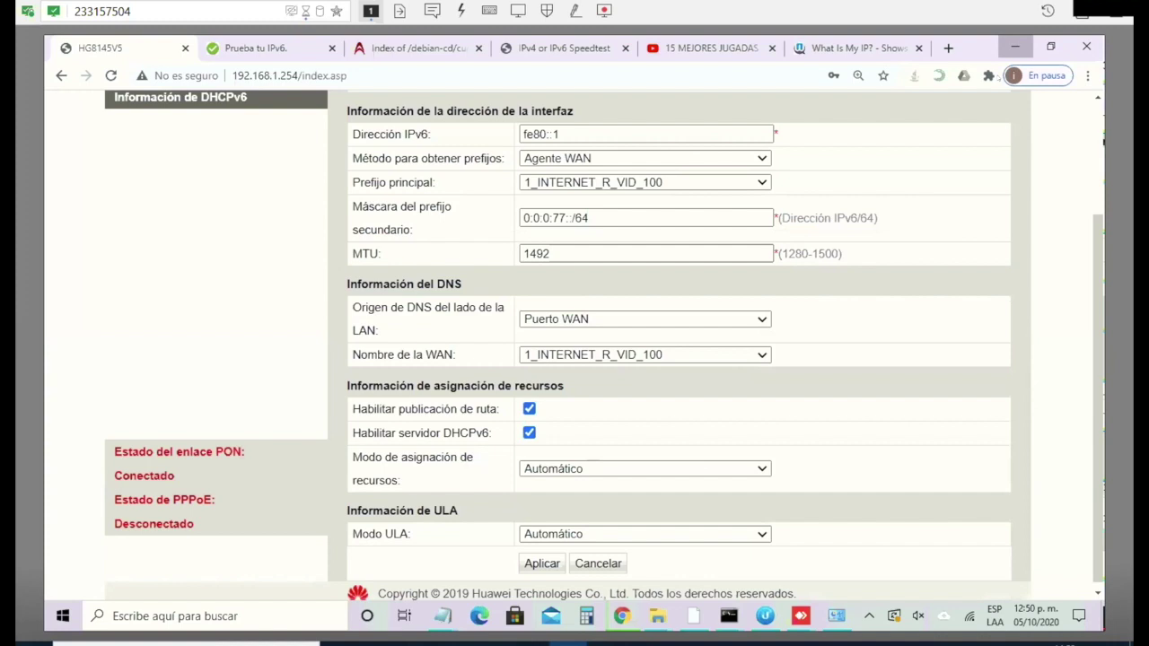
Open the status of the client's Wi-Fi adapter and review its network connection details, including the IPv6 addresses and default gateway.
click(1015, 46)
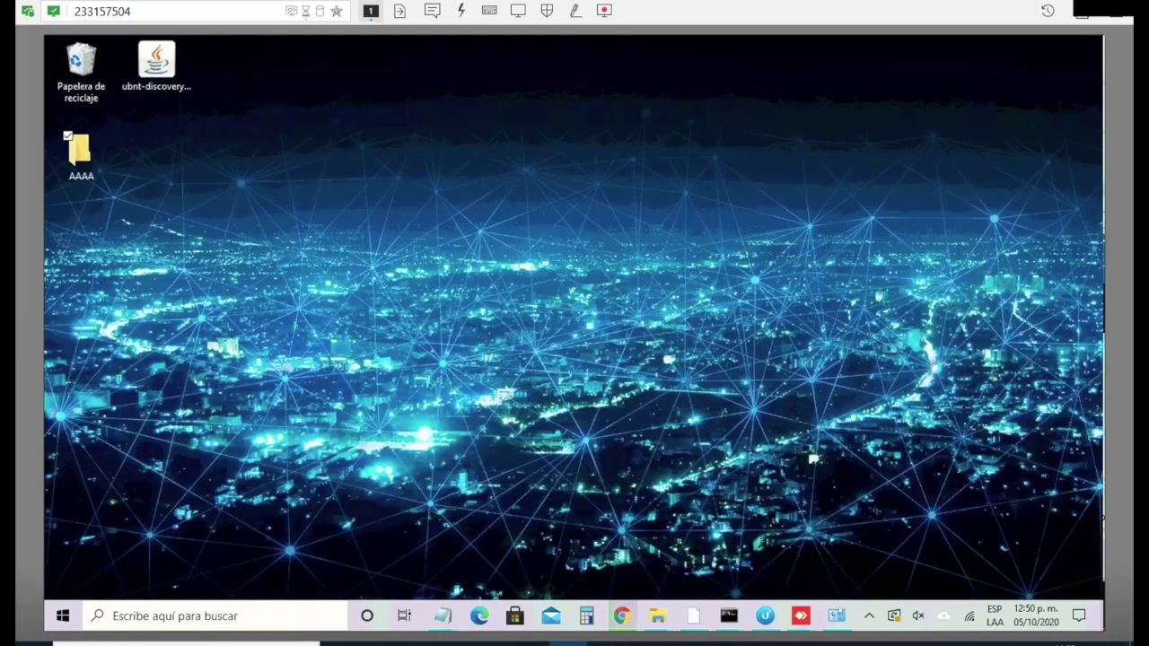
click(836, 616)
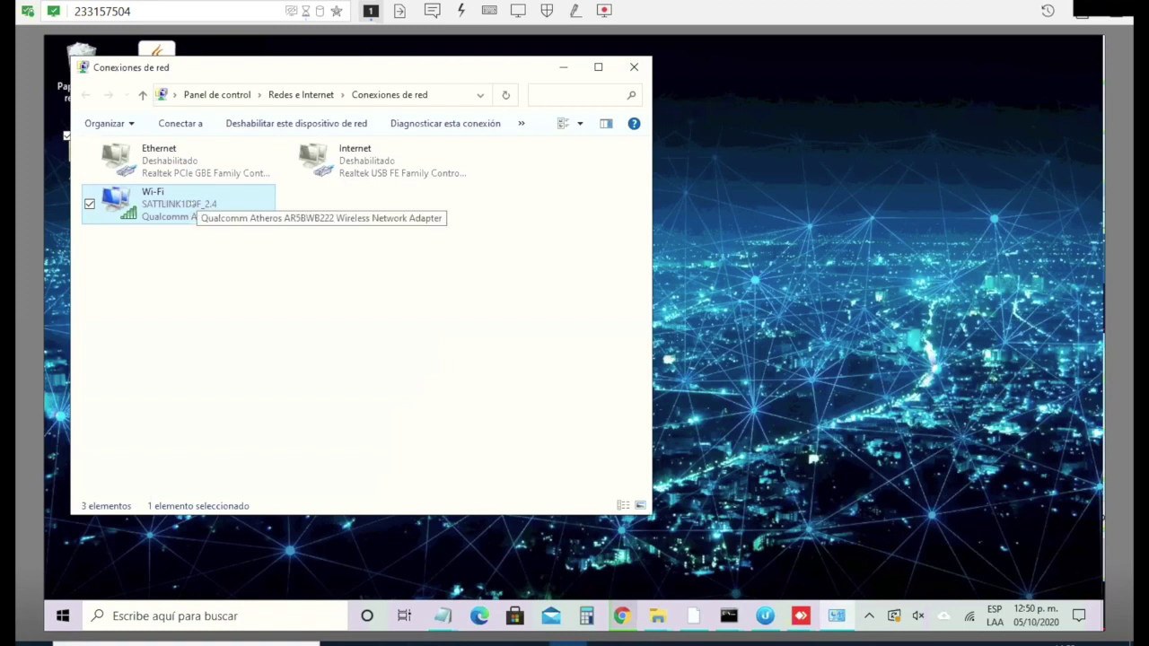
right_click(194, 204)
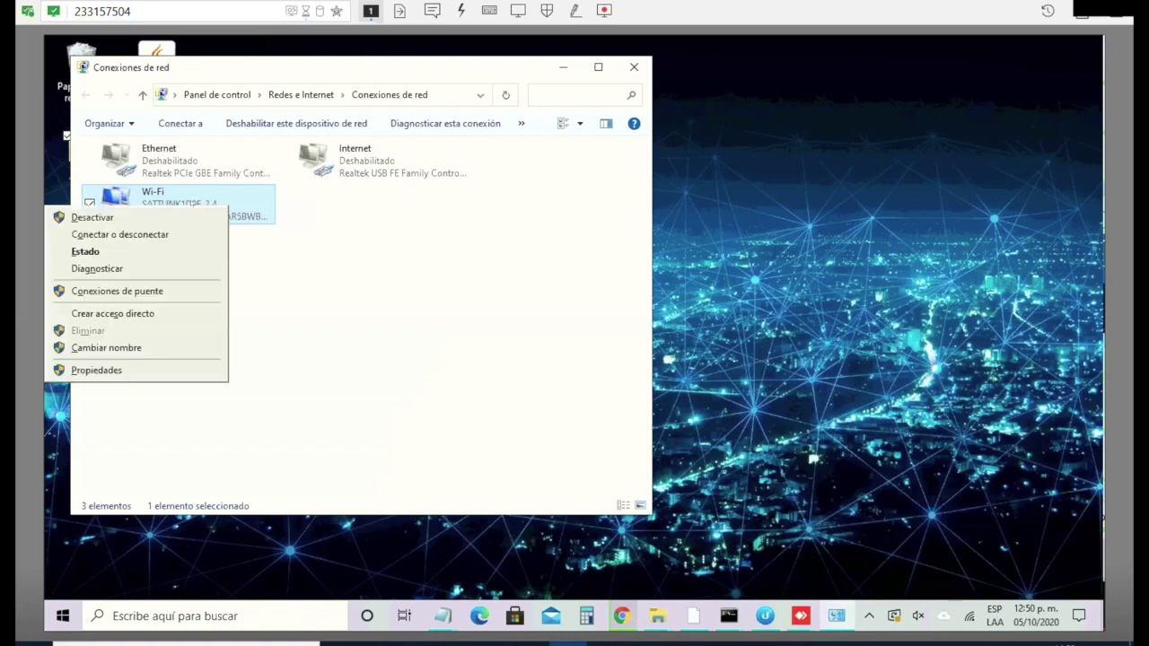
click(141, 253)
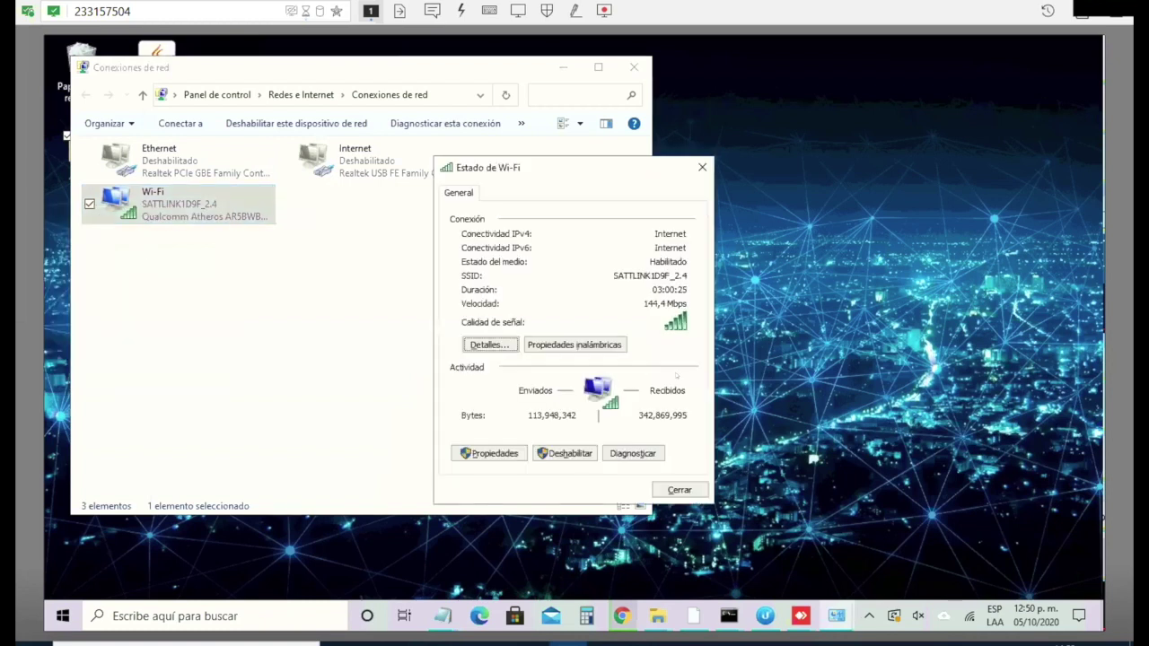
click(491, 343)
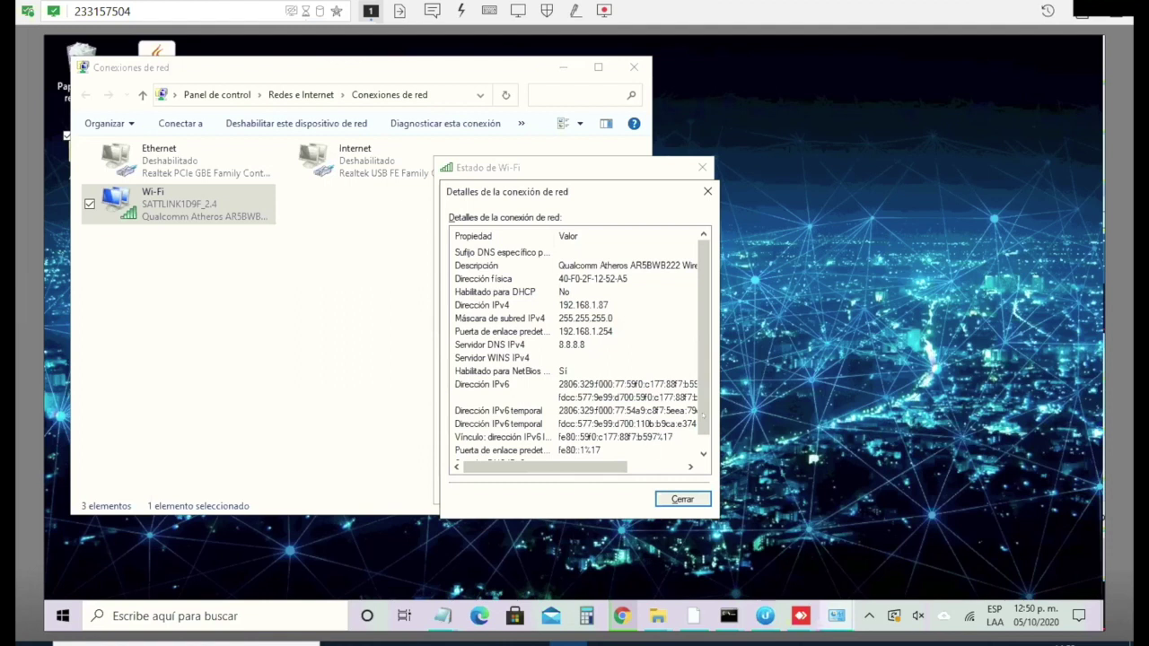
scroll(651, 451, down, 1)
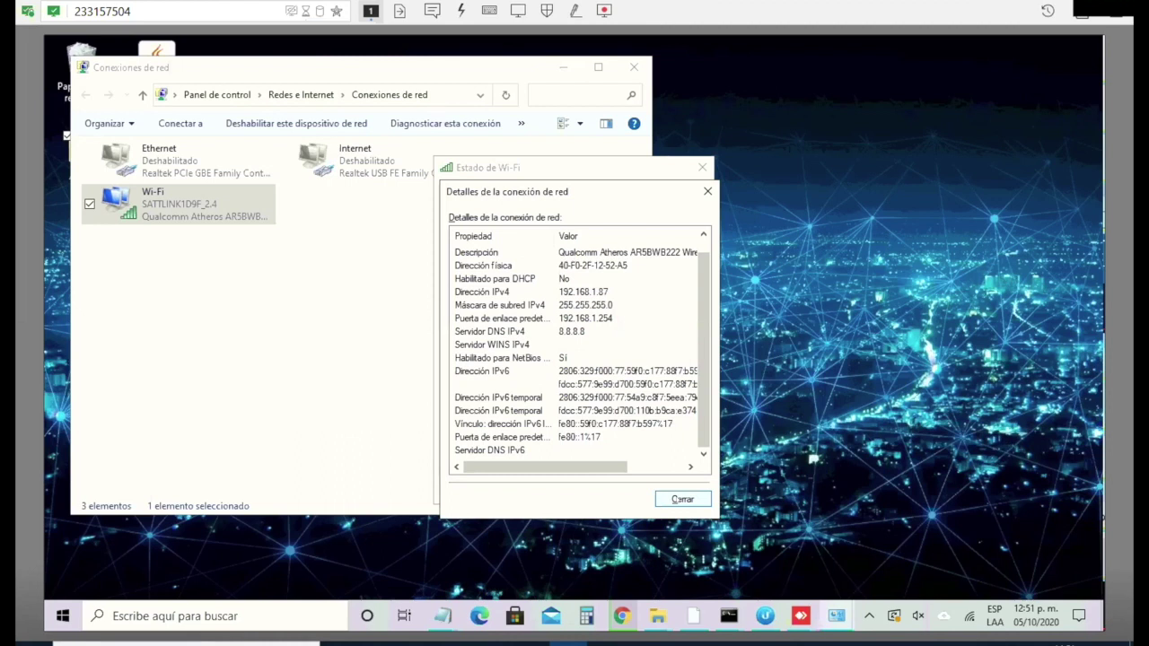
click(683, 499)
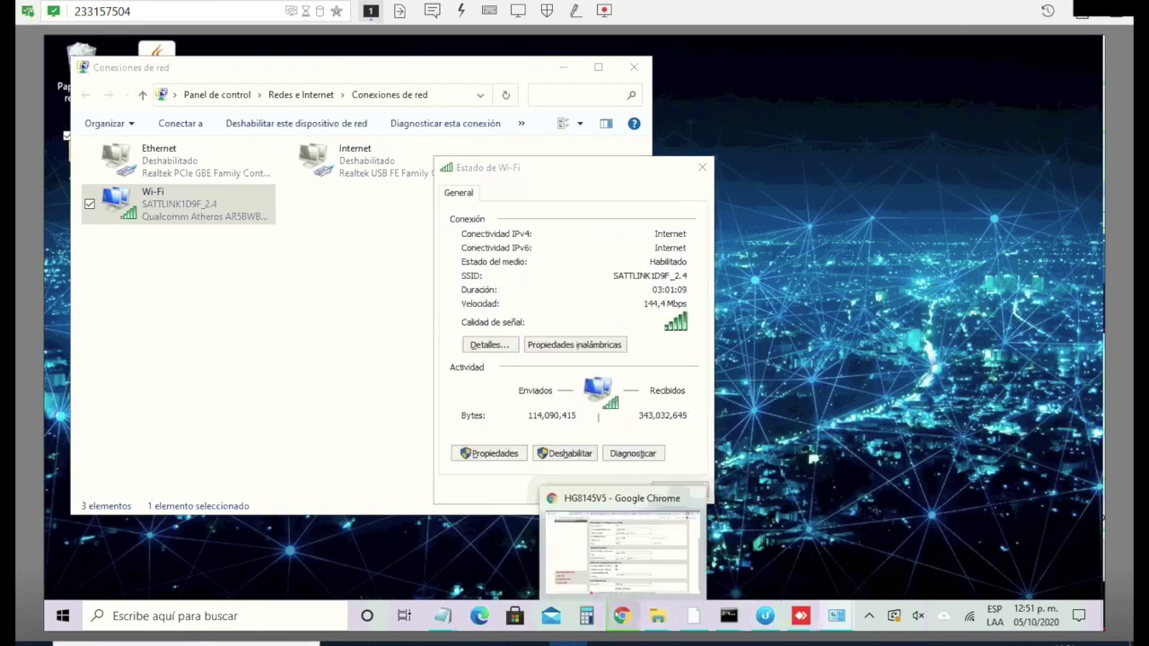
Return to Chrome and run the IPv6 connectivity test on test-ipv6.com.
click(621, 616)
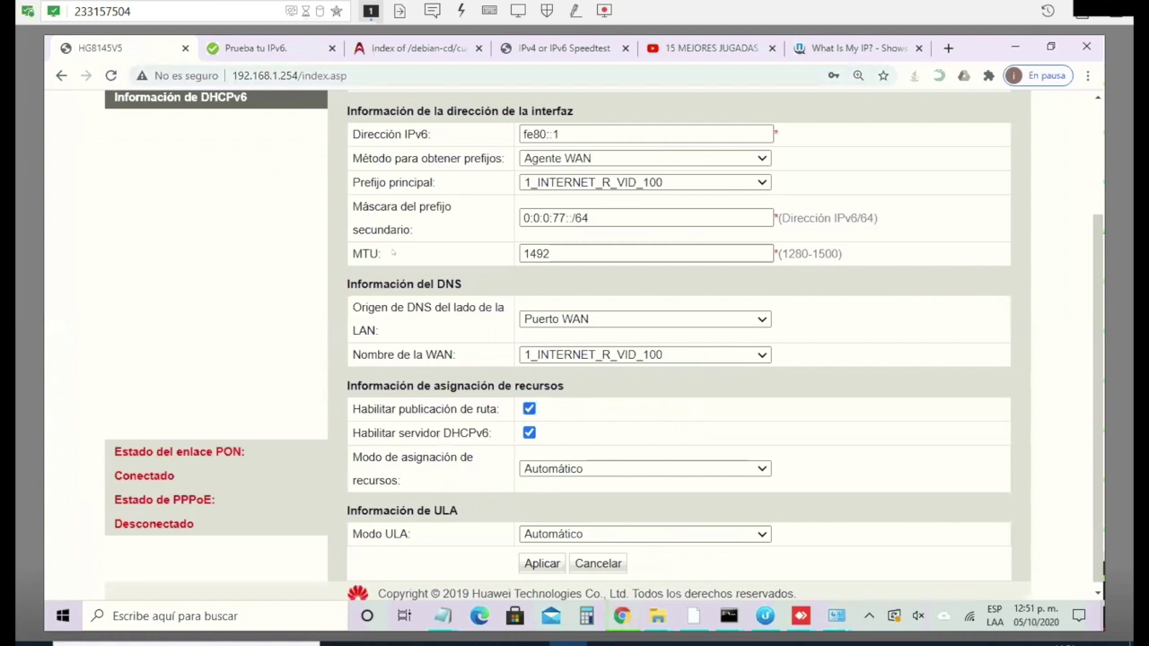
key(ctrl+l)
key(ctrl+Tab)
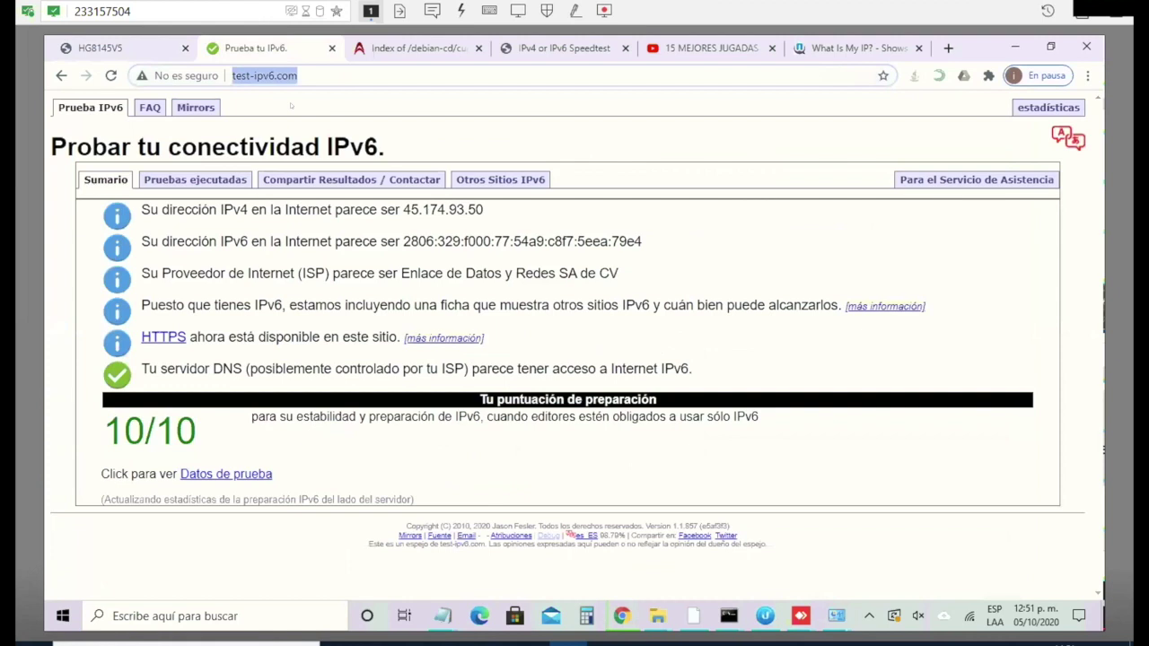
key(Return)
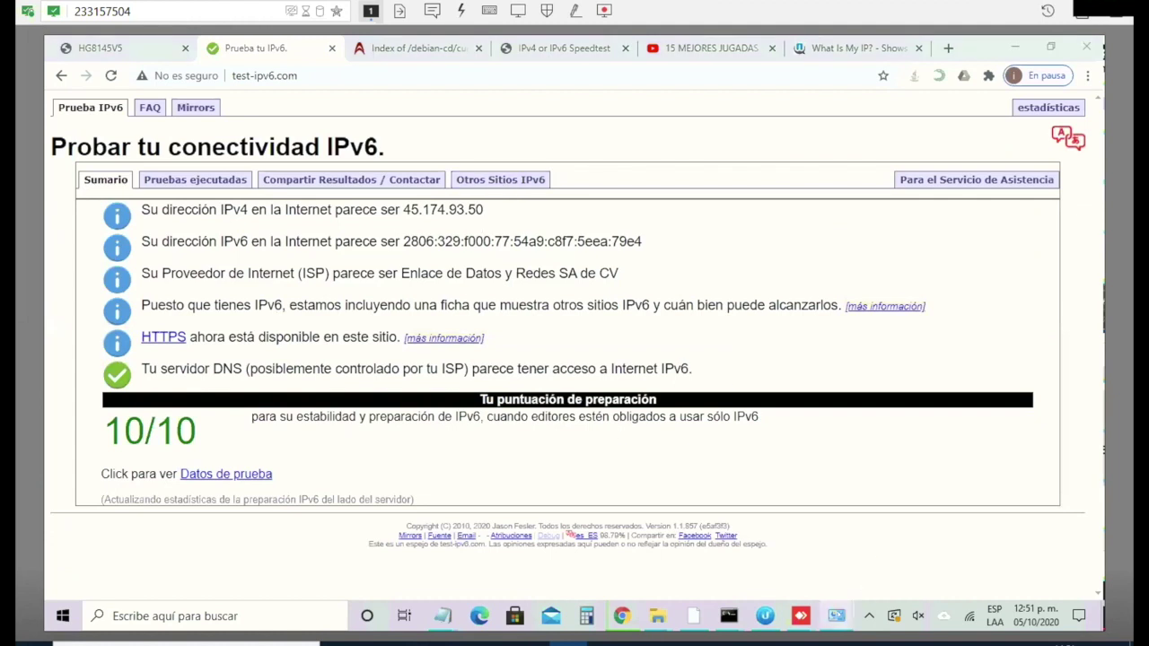
Dismiss the Avast alert and recheck the IPv6 address in the Wi-Fi connection details against the test-ipv6.com page.
mouse_move(838, 613)
click(886, 562)
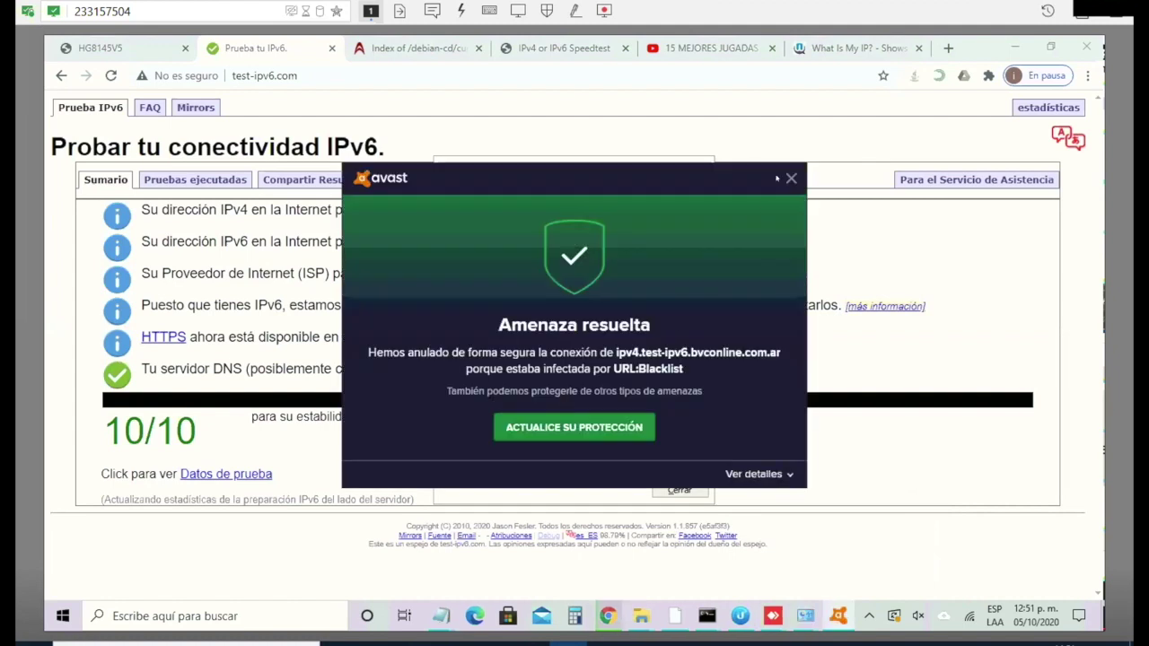
click(791, 178)
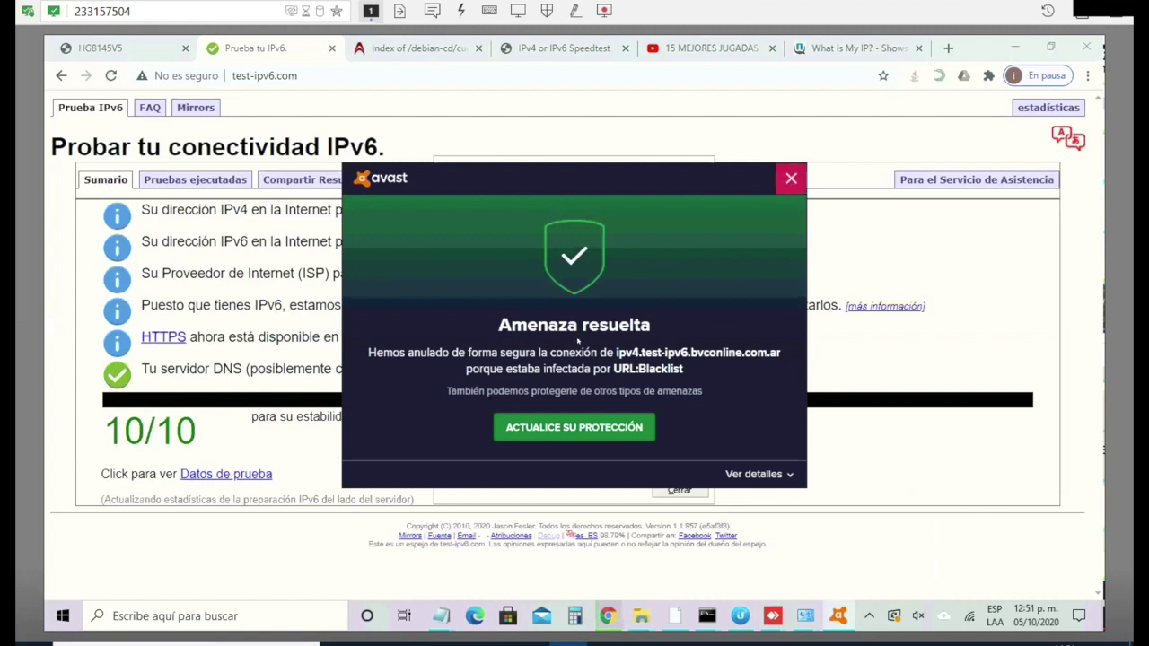
click(791, 178)
click(484, 343)
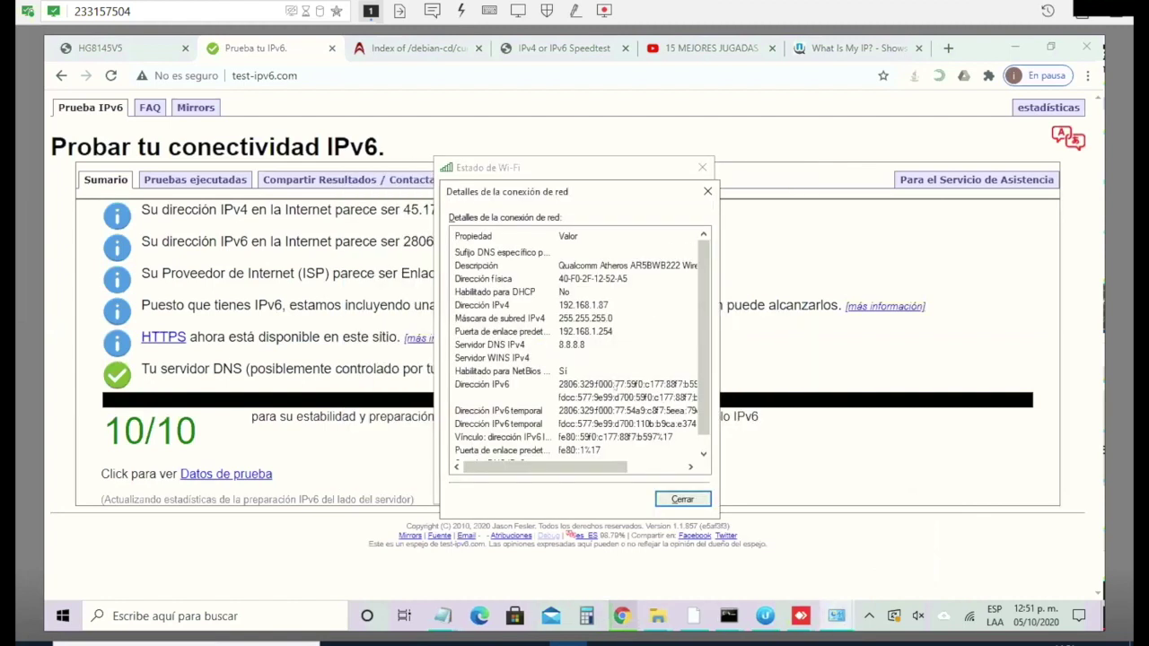
click(683, 499)
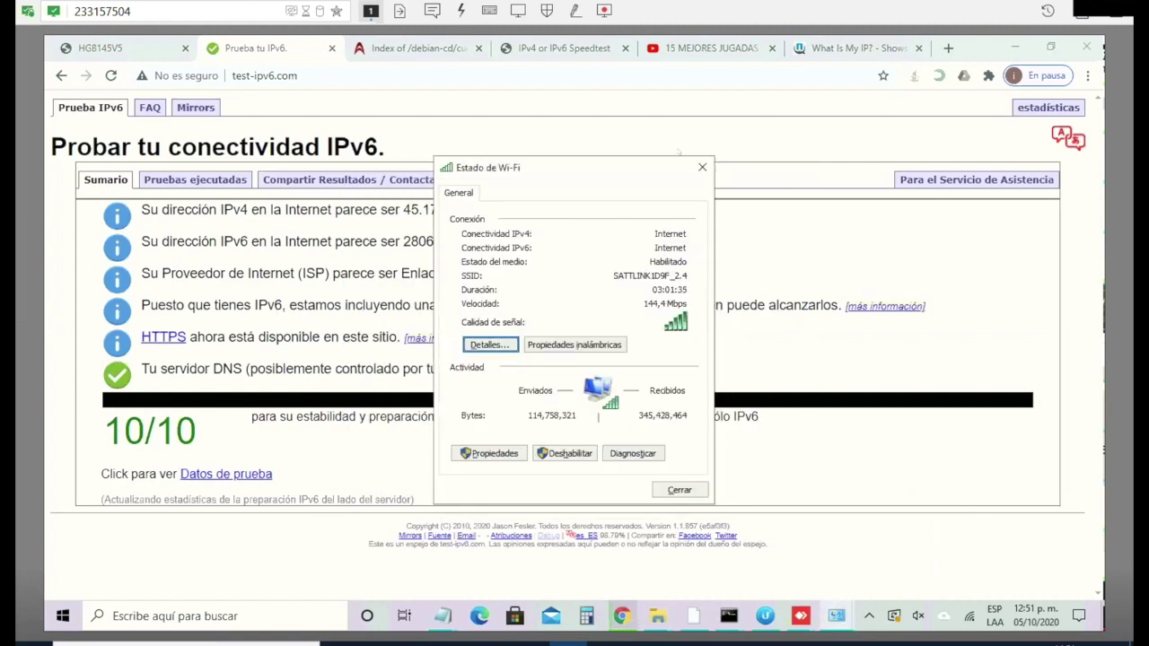
click(702, 167)
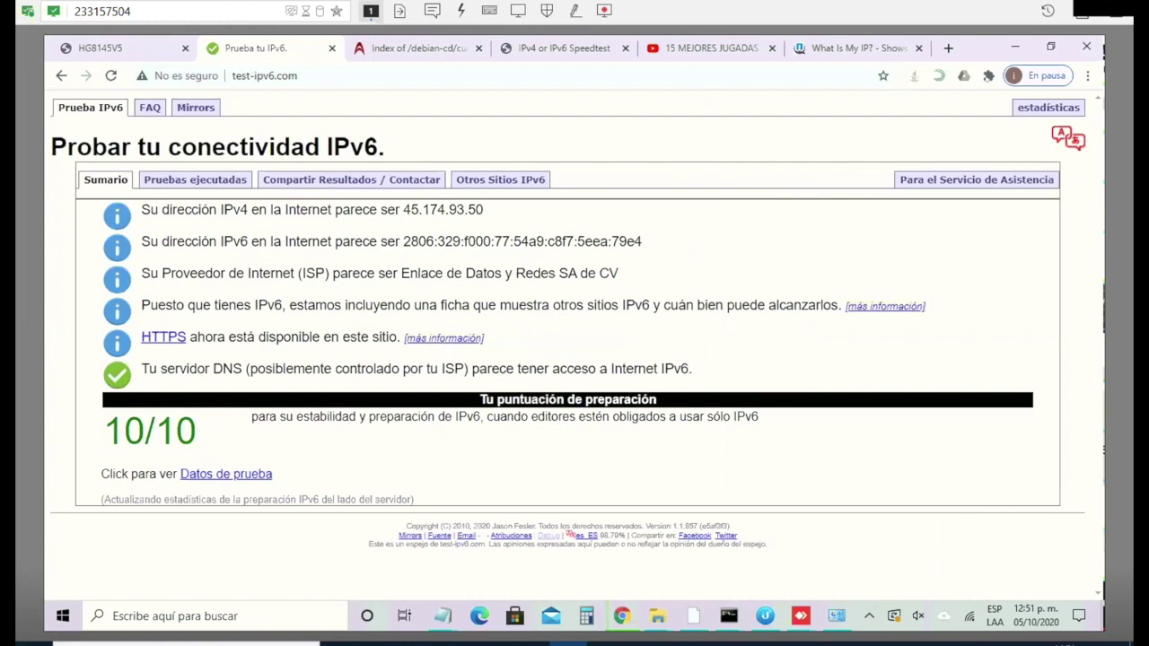
Use the IPvFoo extension to examine which hosts the test-ipv6.com page reached over IPv4 and IPv6.
click(988, 75)
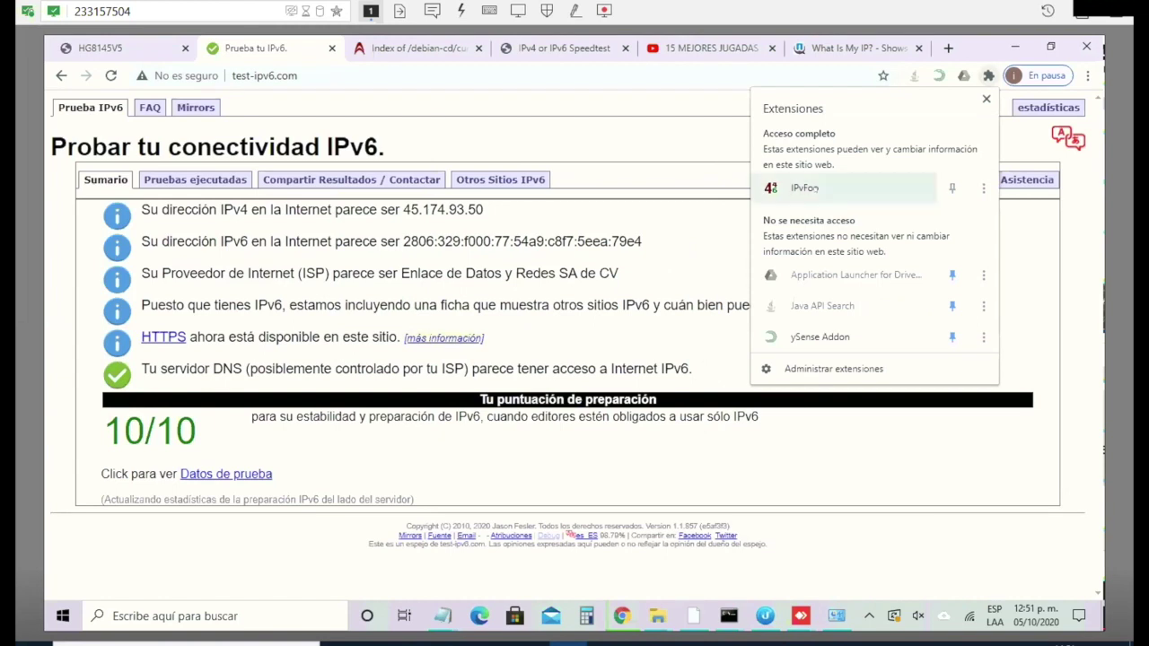
click(815, 189)
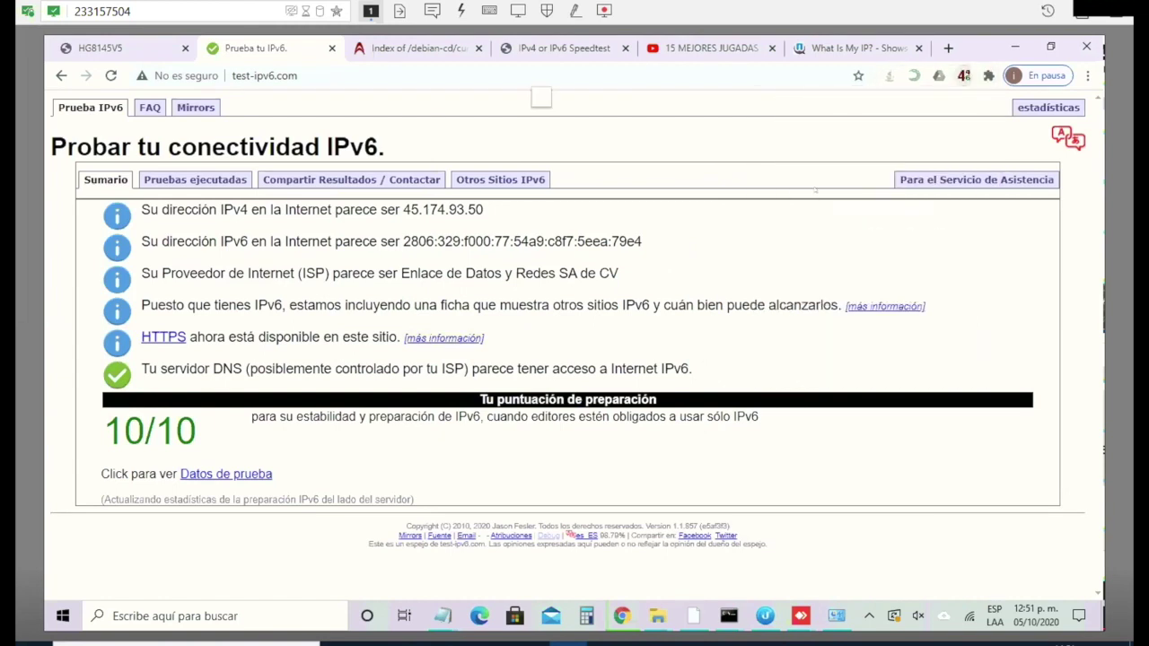
click(964, 75)
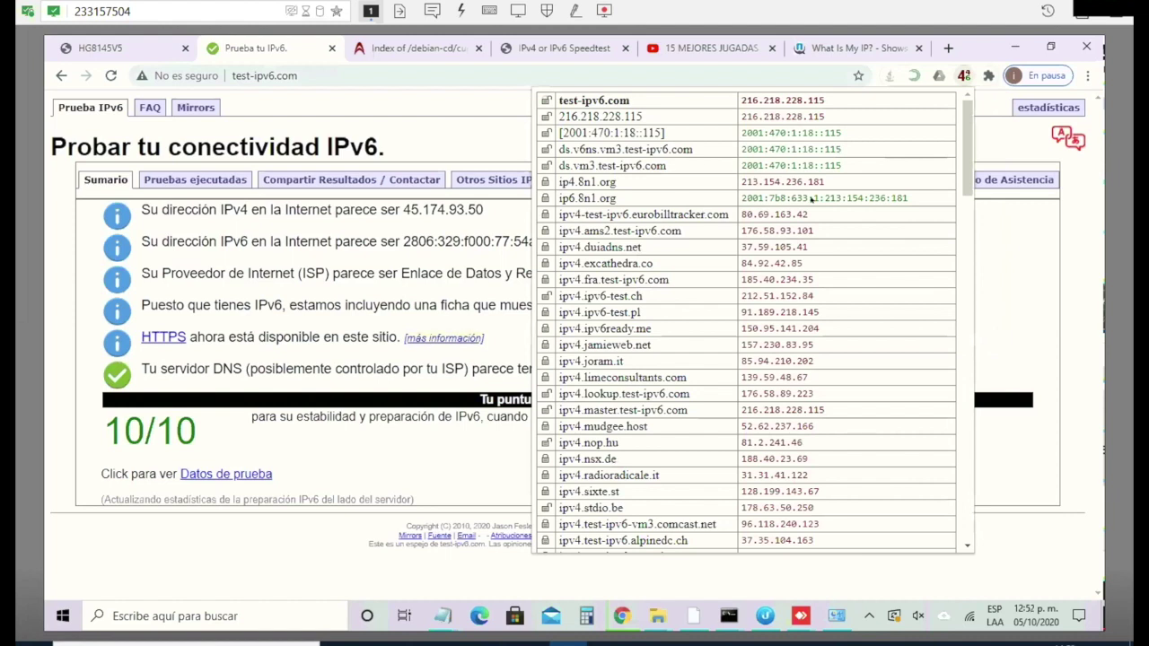
click(500, 127)
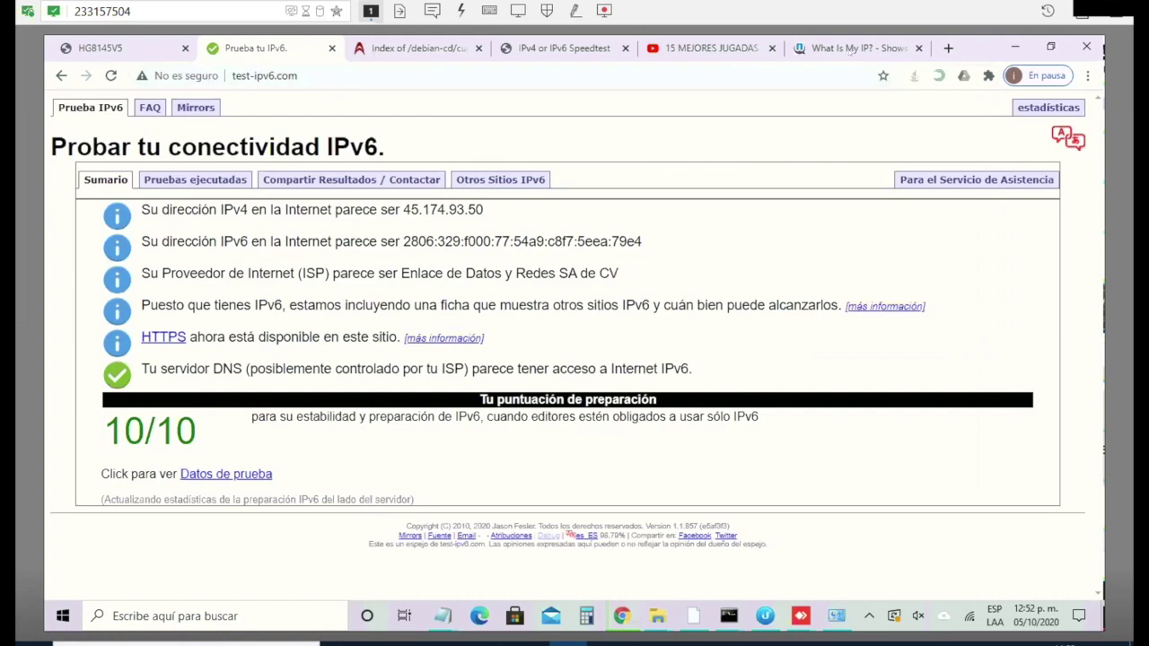
Check the public IP addresses on whatismyip.com, then review the Command Prompt ping to 2001:4860:4860::8888 and traceroute to 2001:4860:4860::8844.
key(ctrl+6)
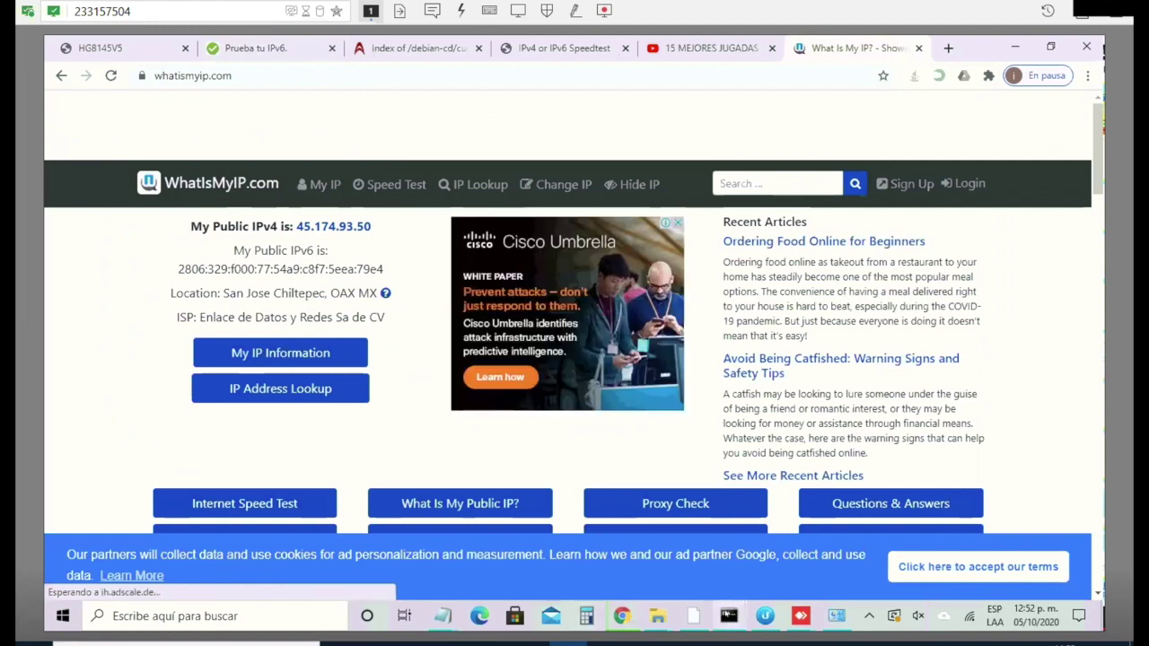
mouse_move(728, 615)
click(682, 566)
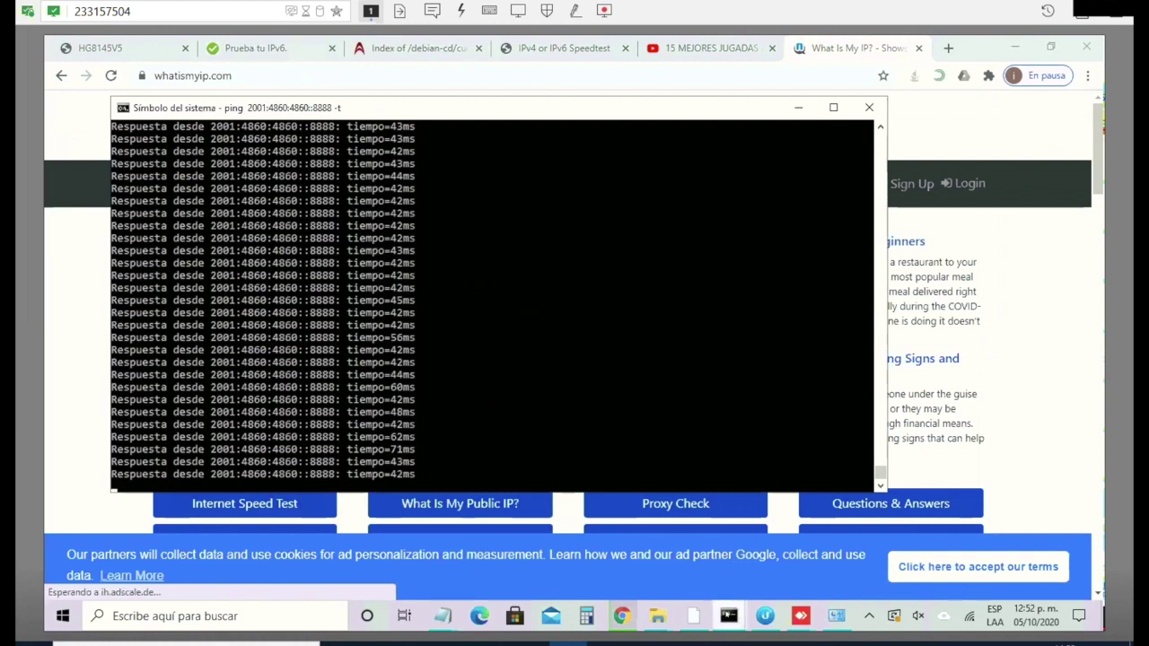
mouse_move(728, 616)
click(812, 547)
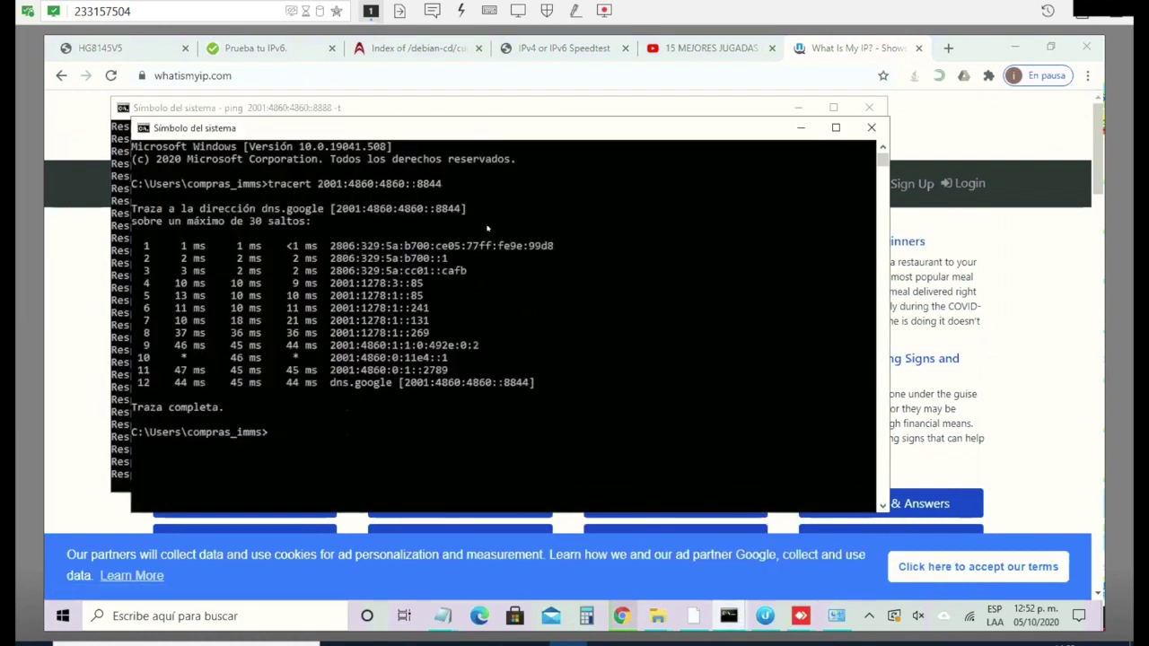
click(799, 128)
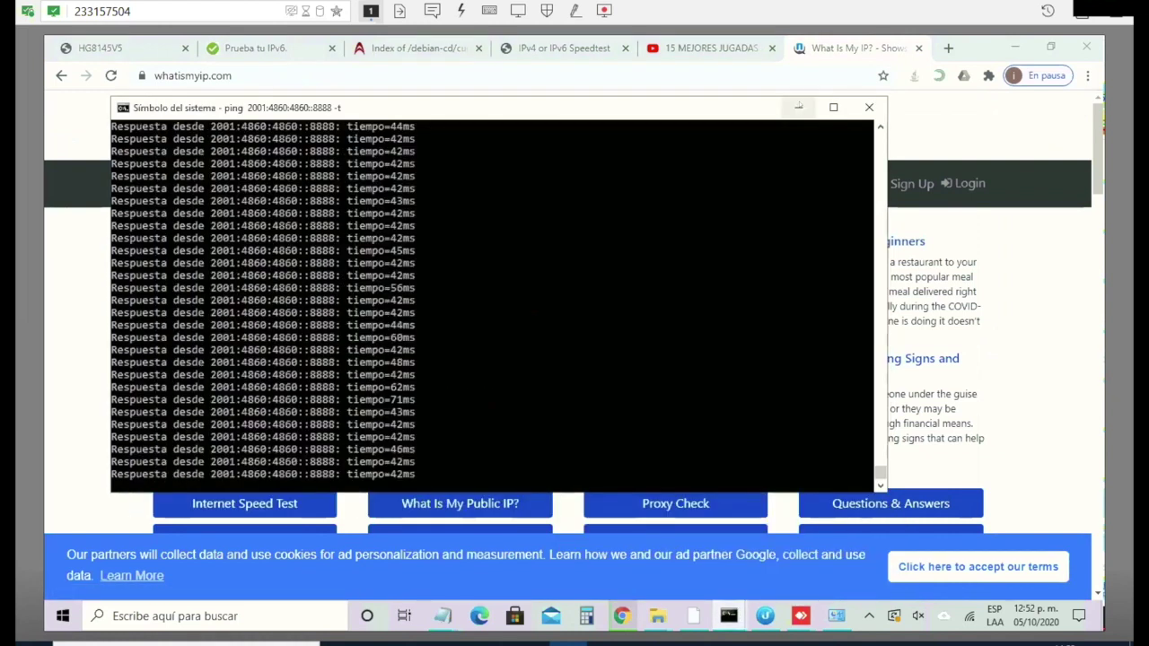
click(798, 108)
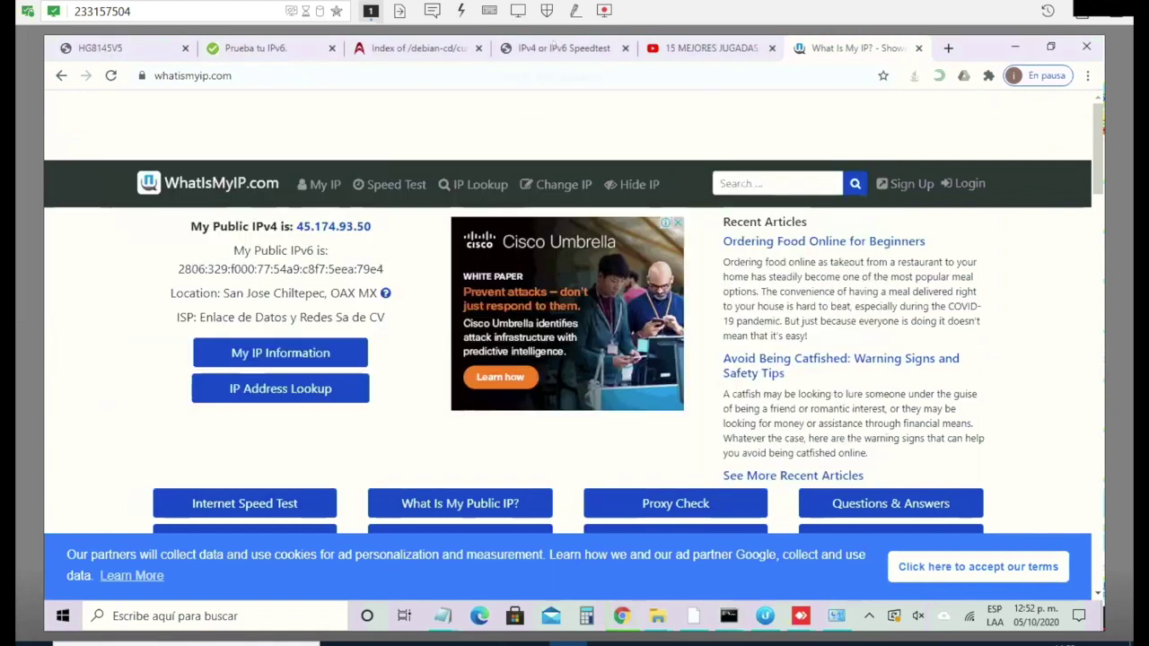
Review the IPv4 or IPv6 Speedtest results, then download debian-10.6.0-amd64-DVD-1.iso from the Debian images page to the Descargas folder.
click(554, 47)
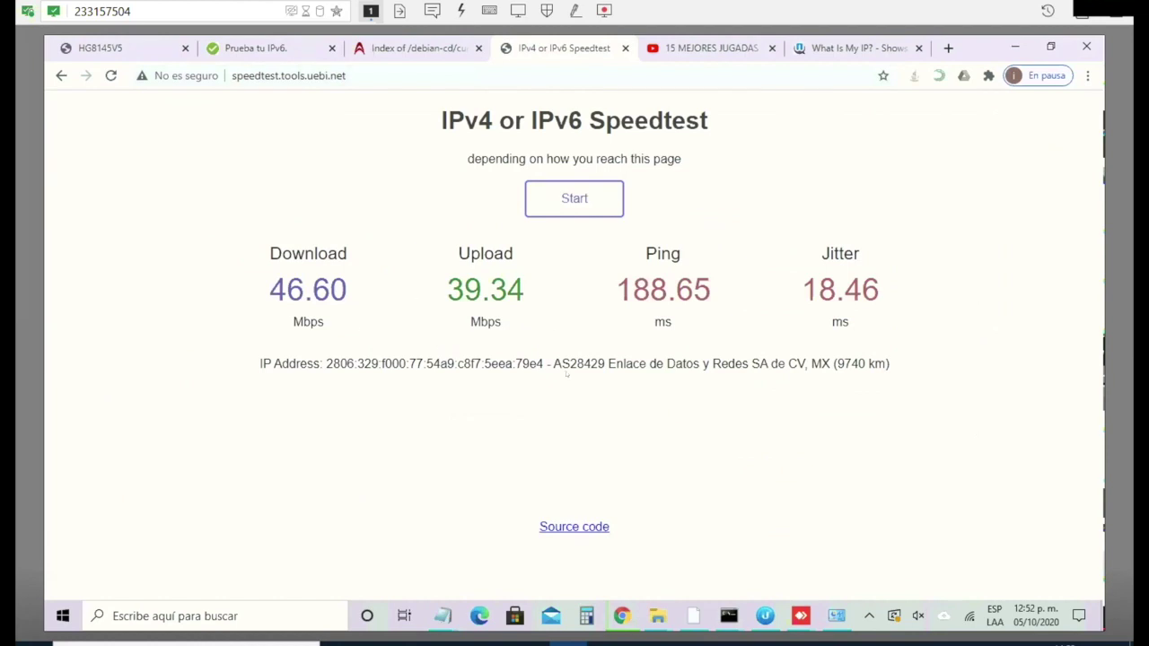
click(441, 47)
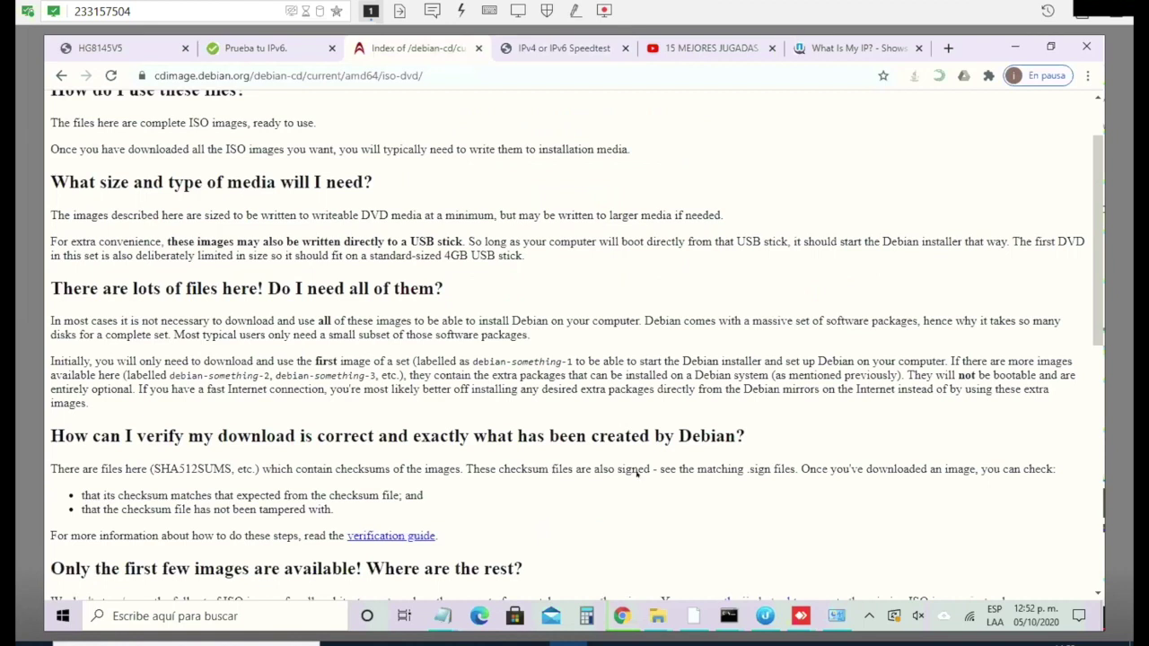
scroll(637, 473, down, 7)
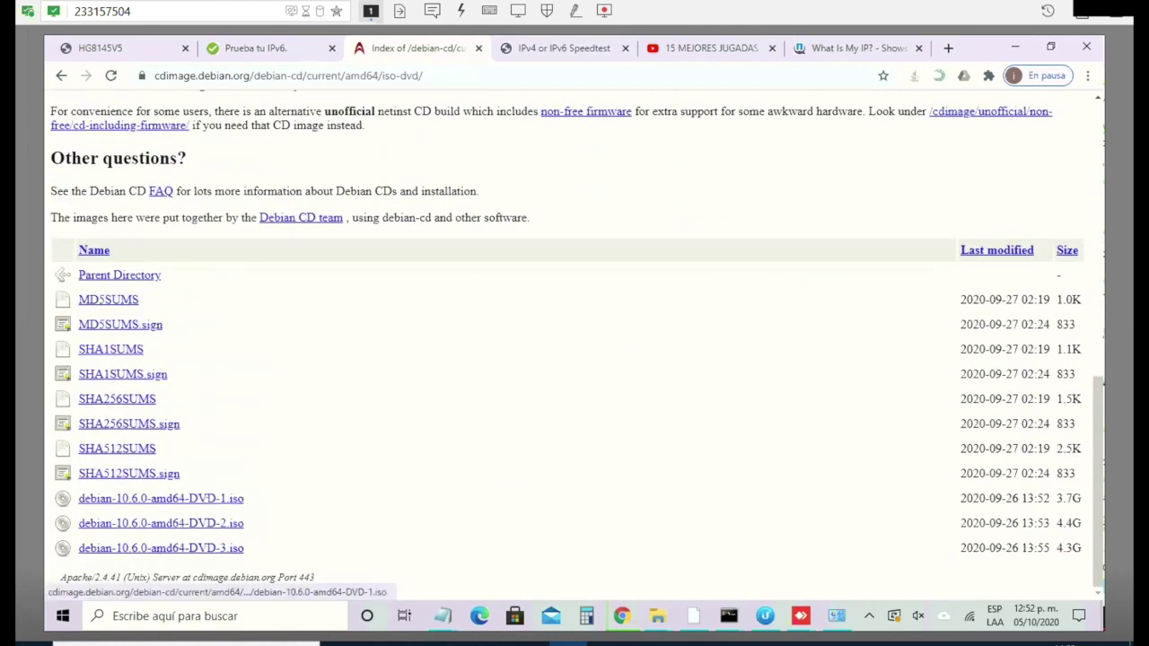
right_click(210, 498)
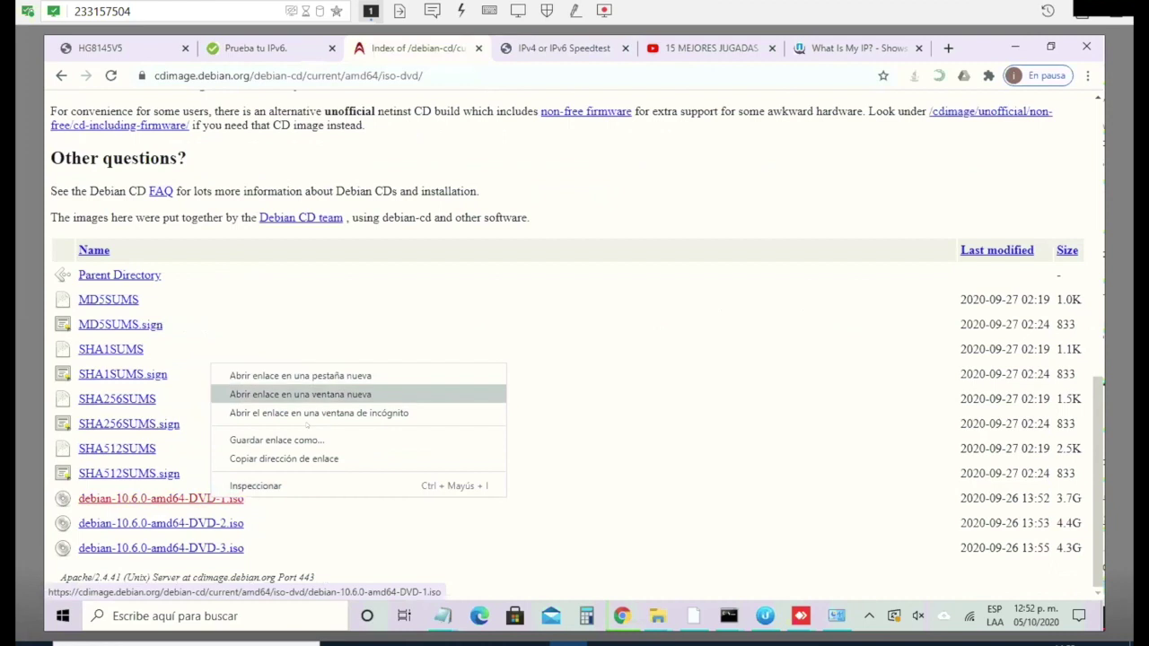
click(313, 440)
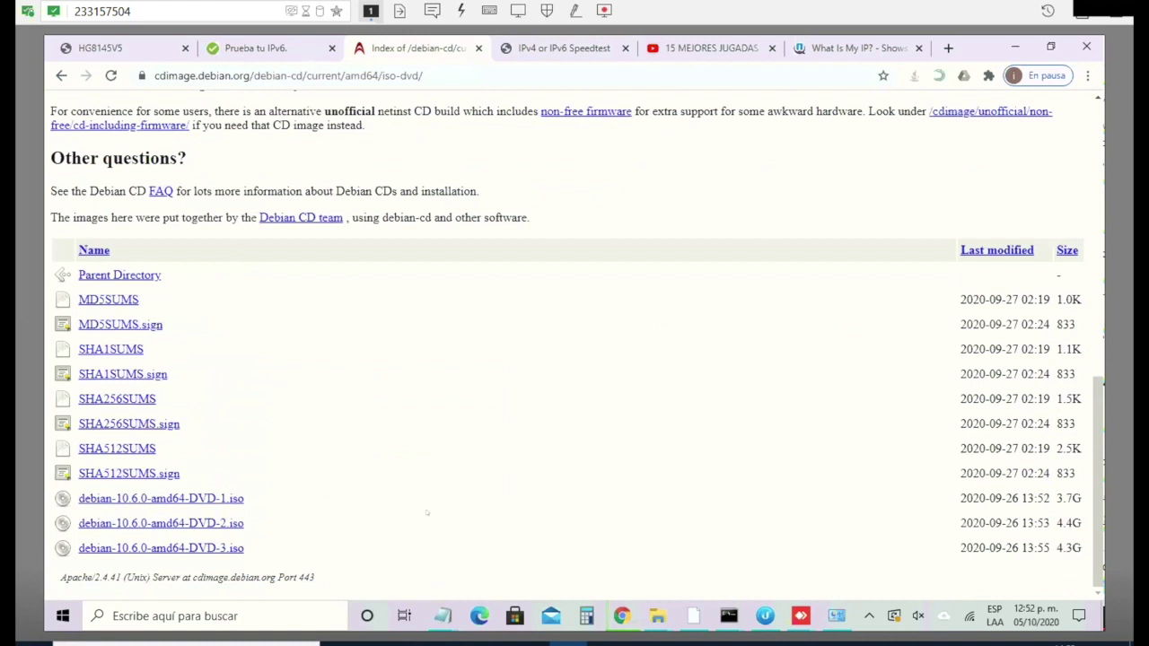
click(203, 499)
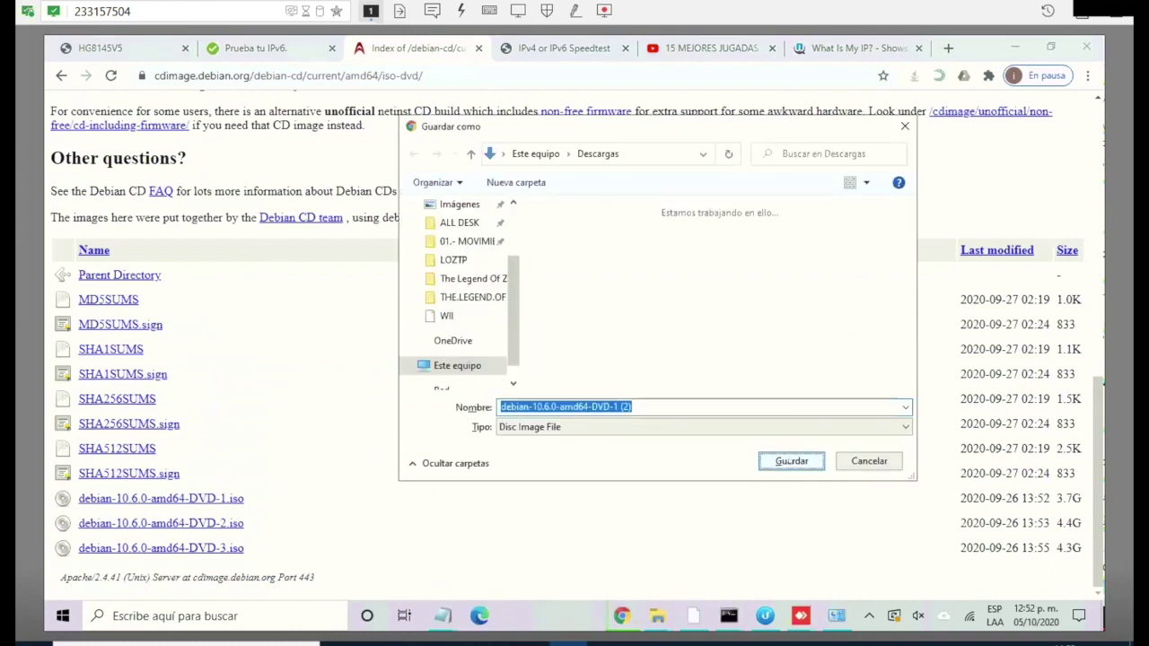
click(790, 461)
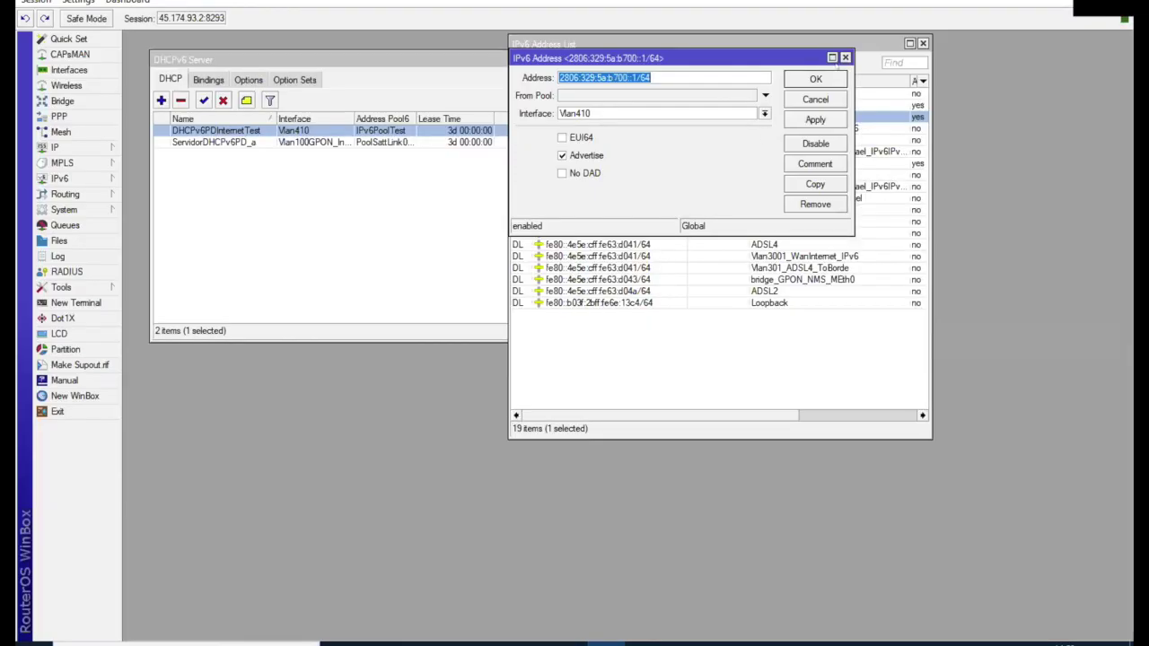
Close the Vlan410 IPv6 address settings and check the live traffic of Vlan410 in the VLAN interface list.
click(815, 79)
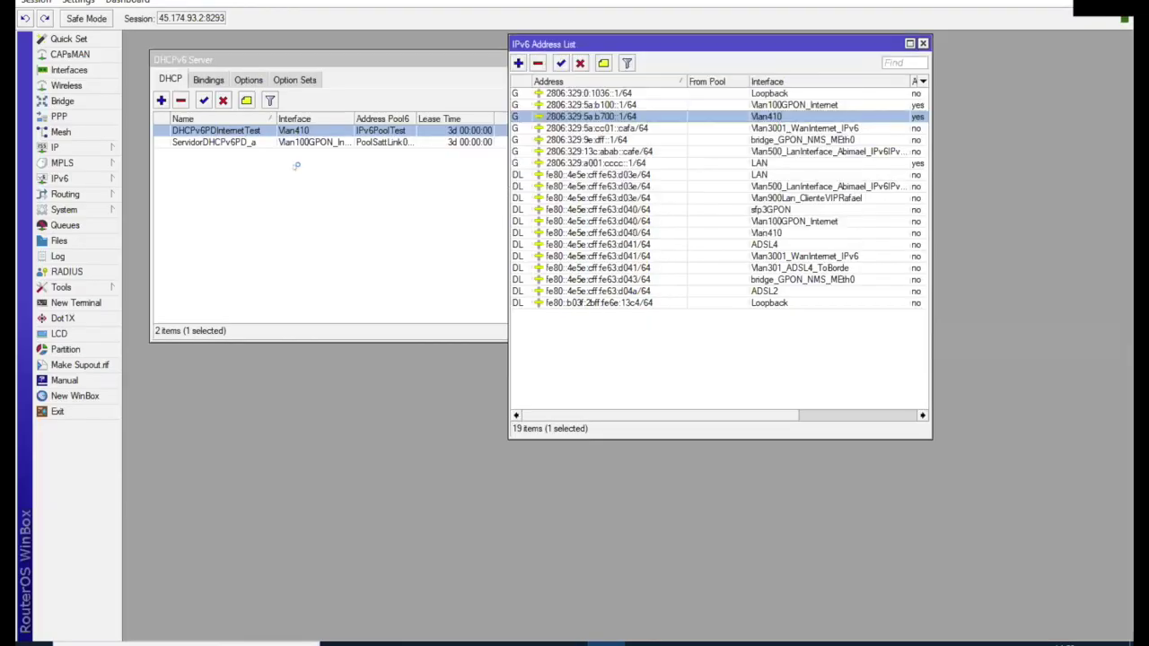
click(72, 70)
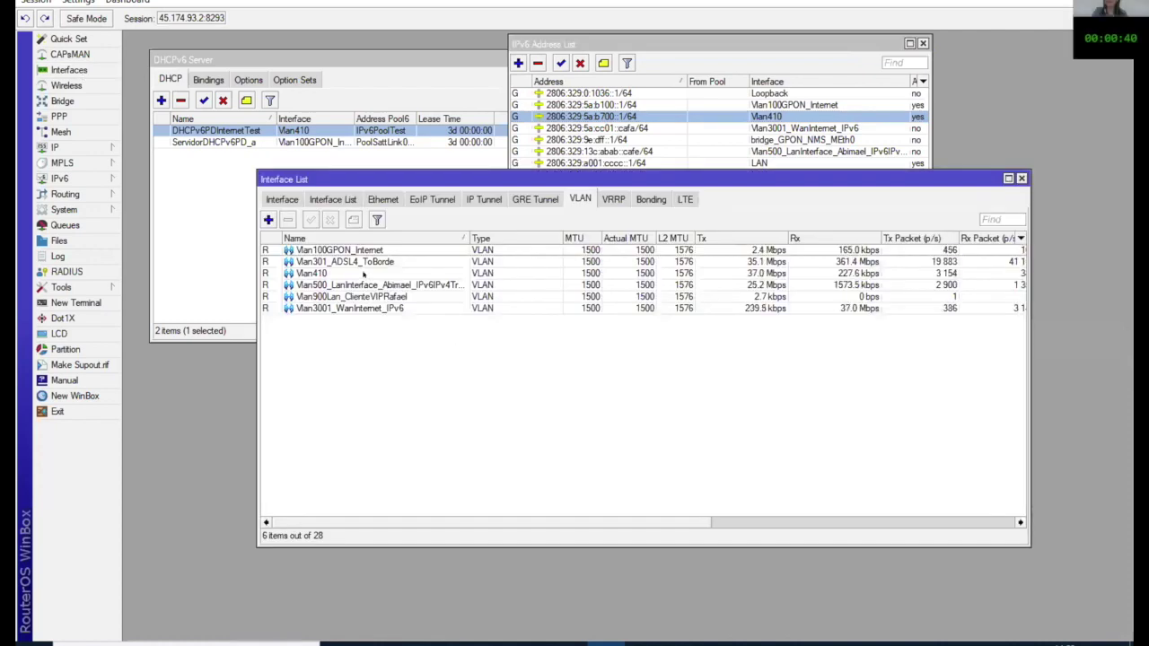
click(763, 273)
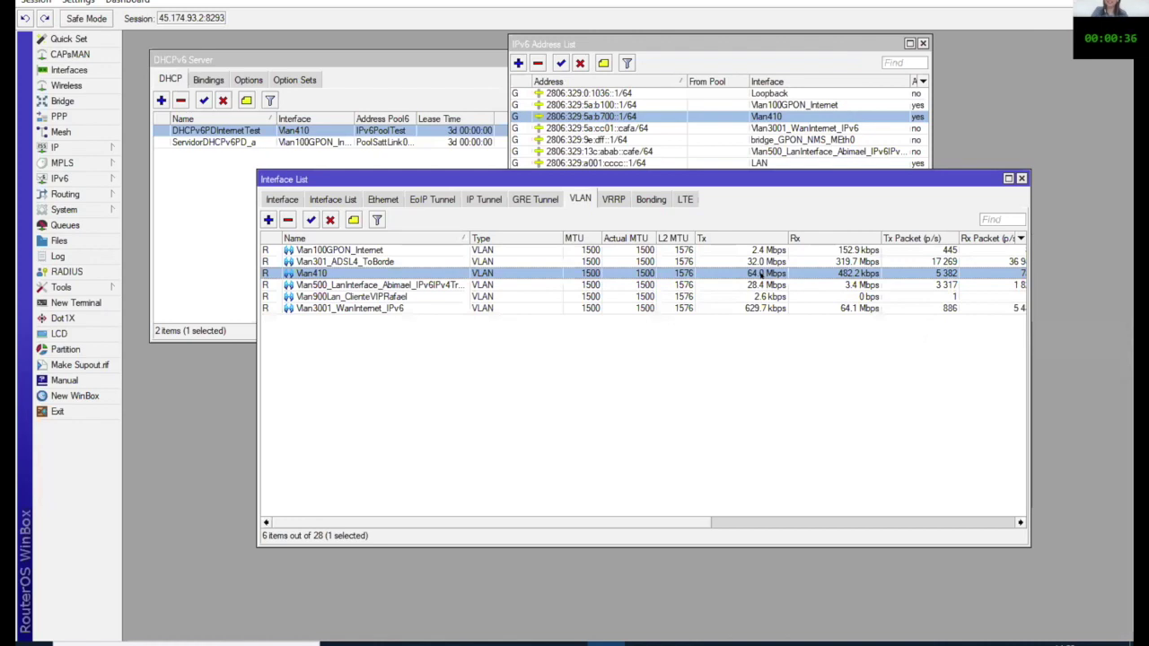
Run Torch on Vlan410 and examine the IPv6 flow to 2001:6b0:19::137 alongside the Debian download in the remote browser.
right_click(762, 275)
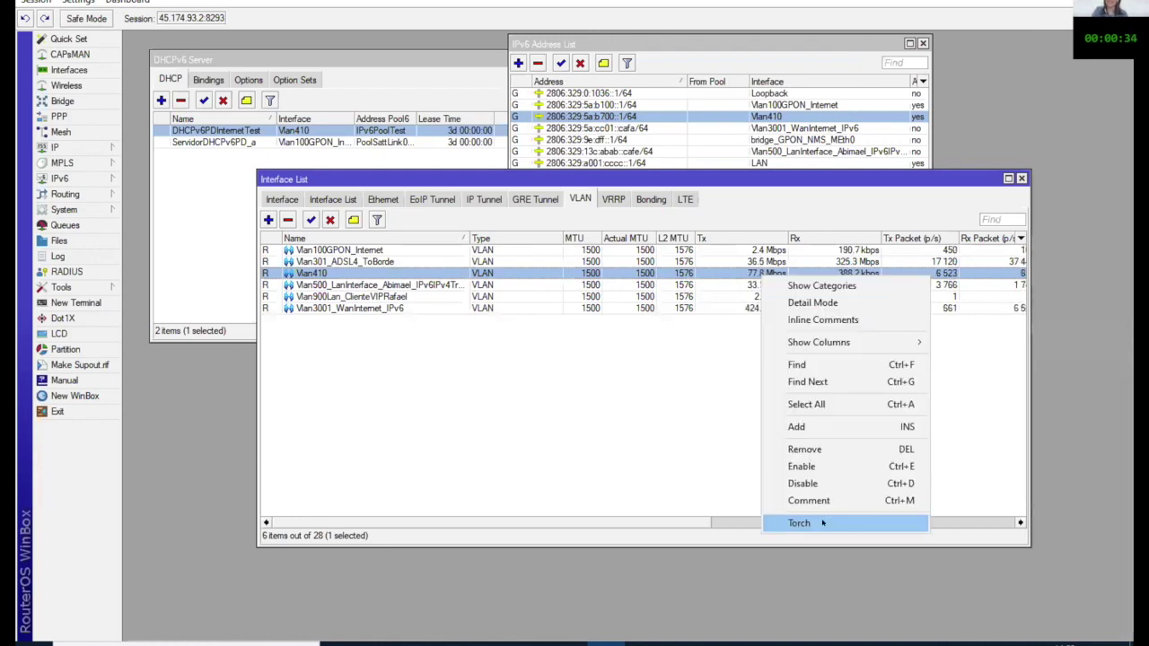
key(Return)
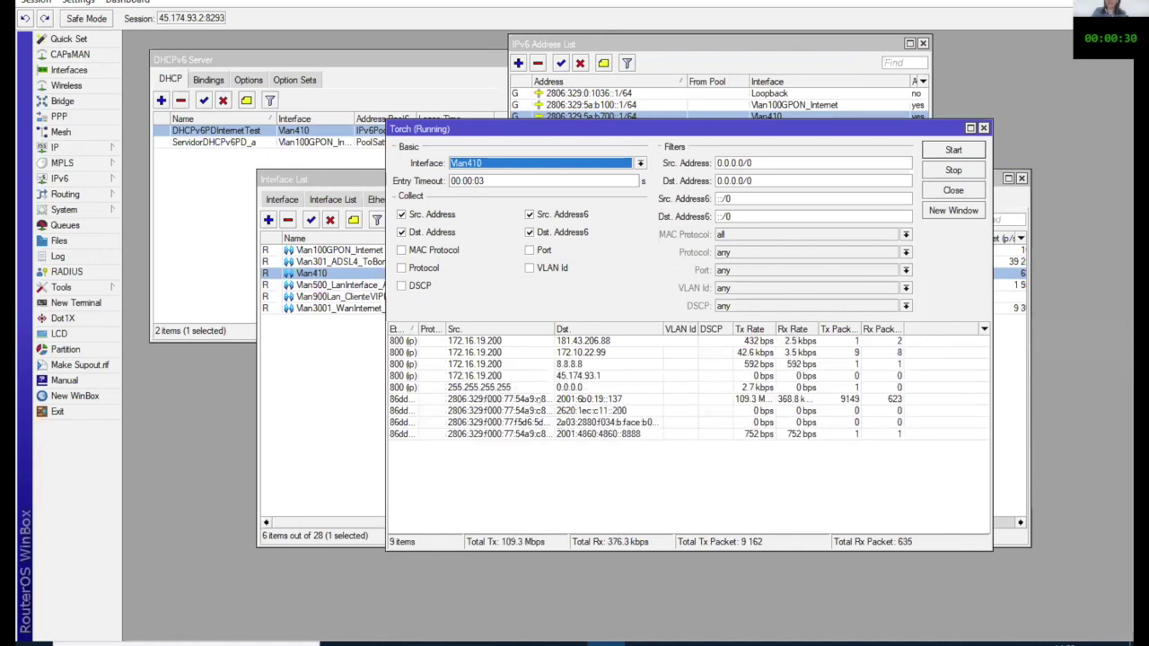
click(748, 411)
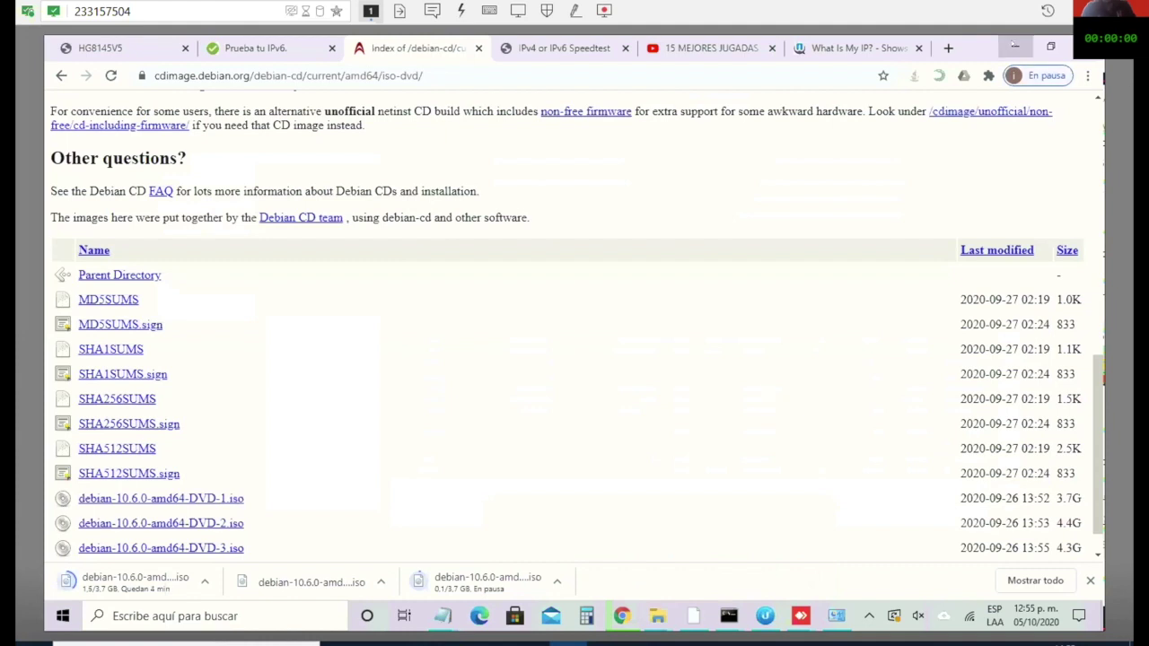
click(1014, 45)
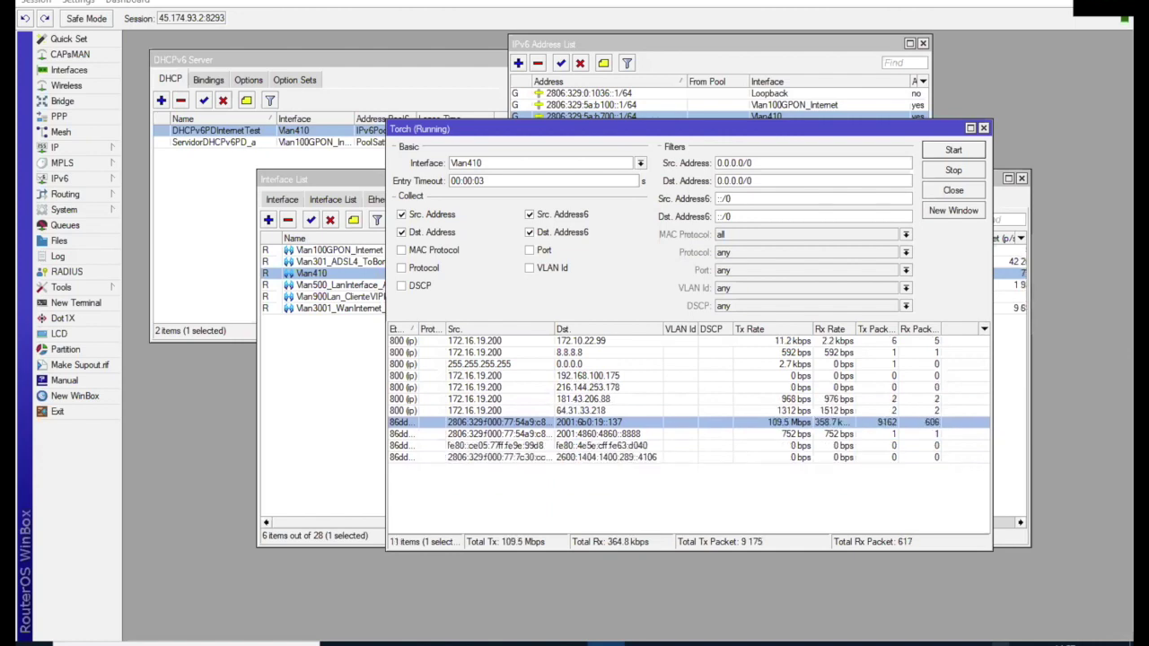
Unmute the USB PnP Sound Device speakers and raise their volume to 70.
click(999, 644)
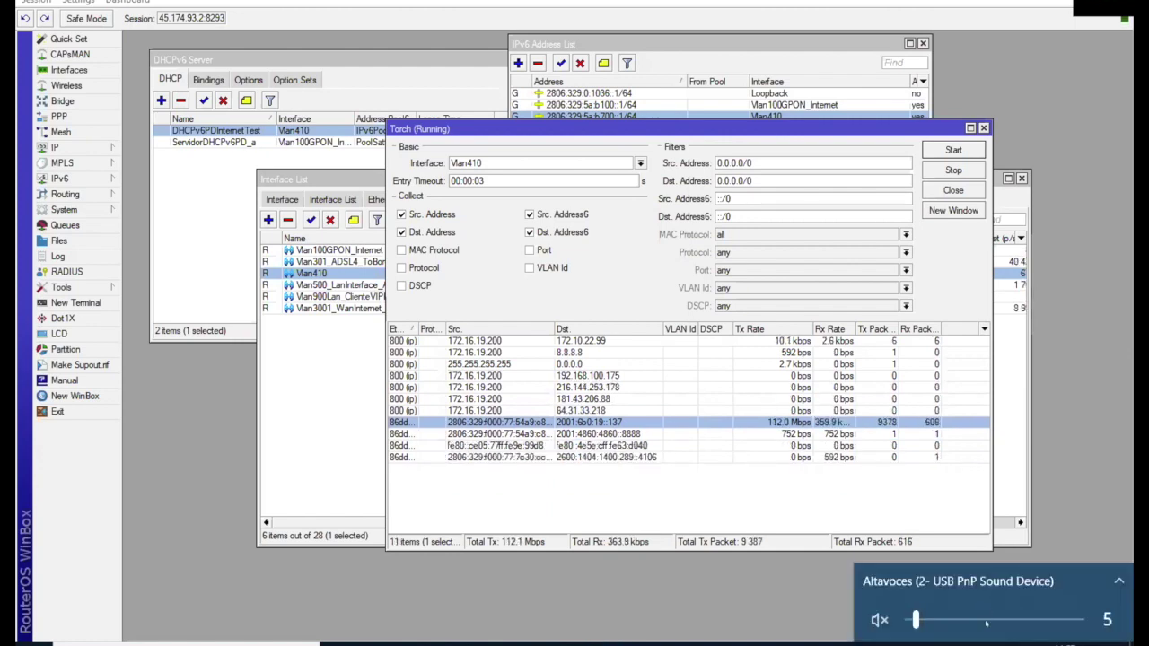
click(985, 618)
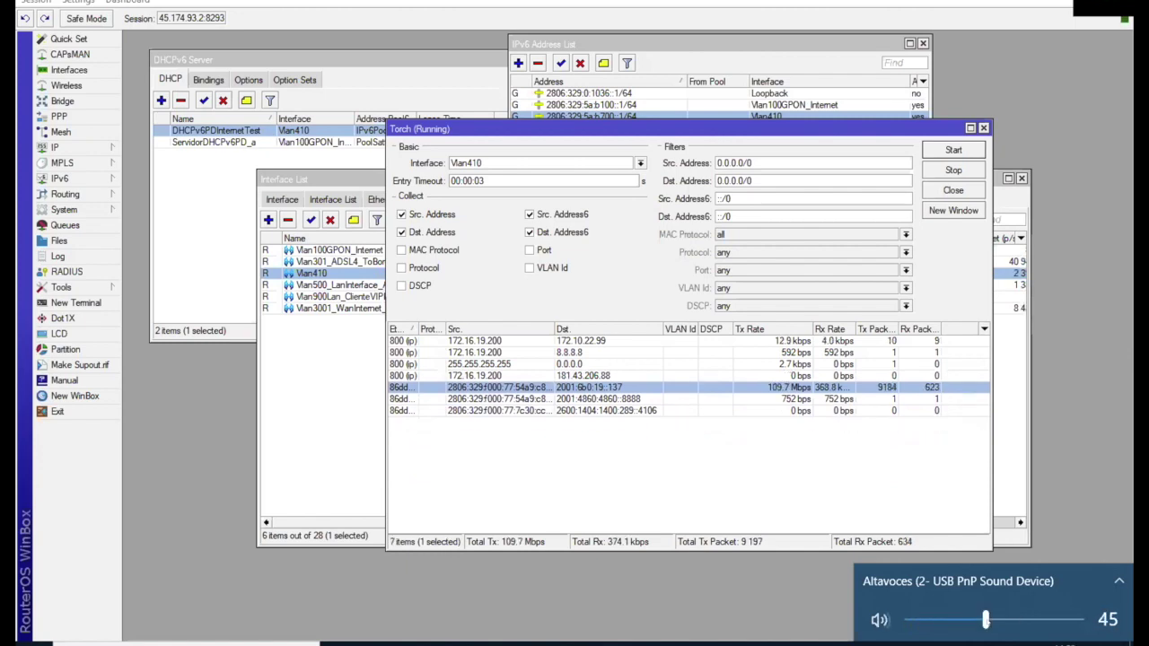
drag(978, 616, 1024, 616)
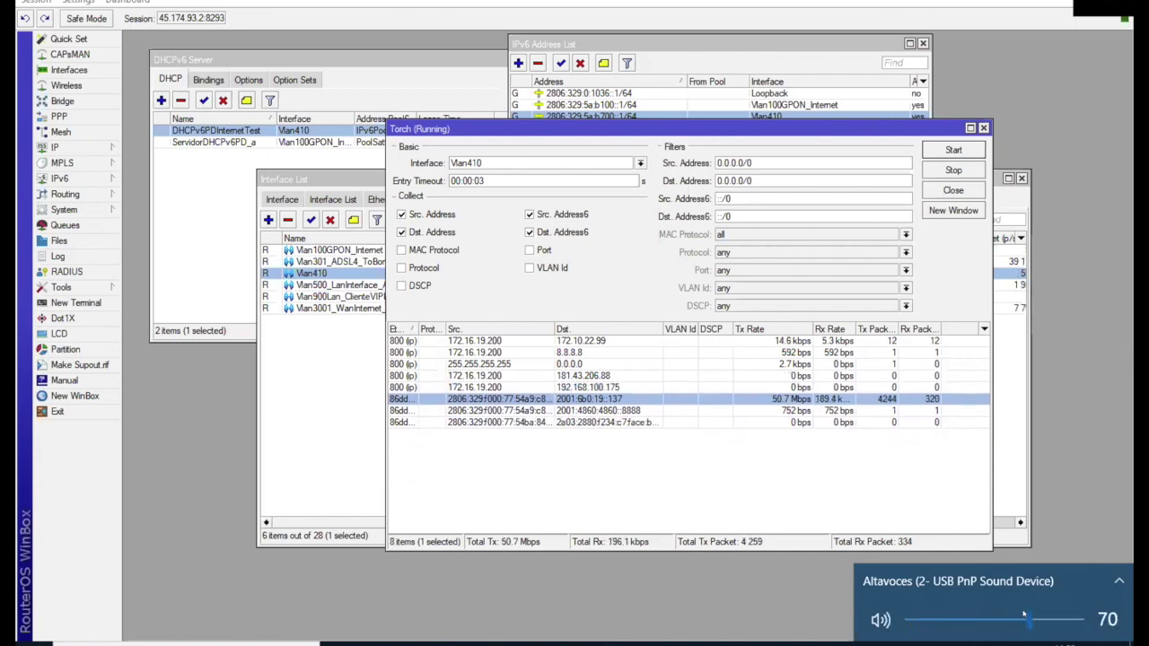